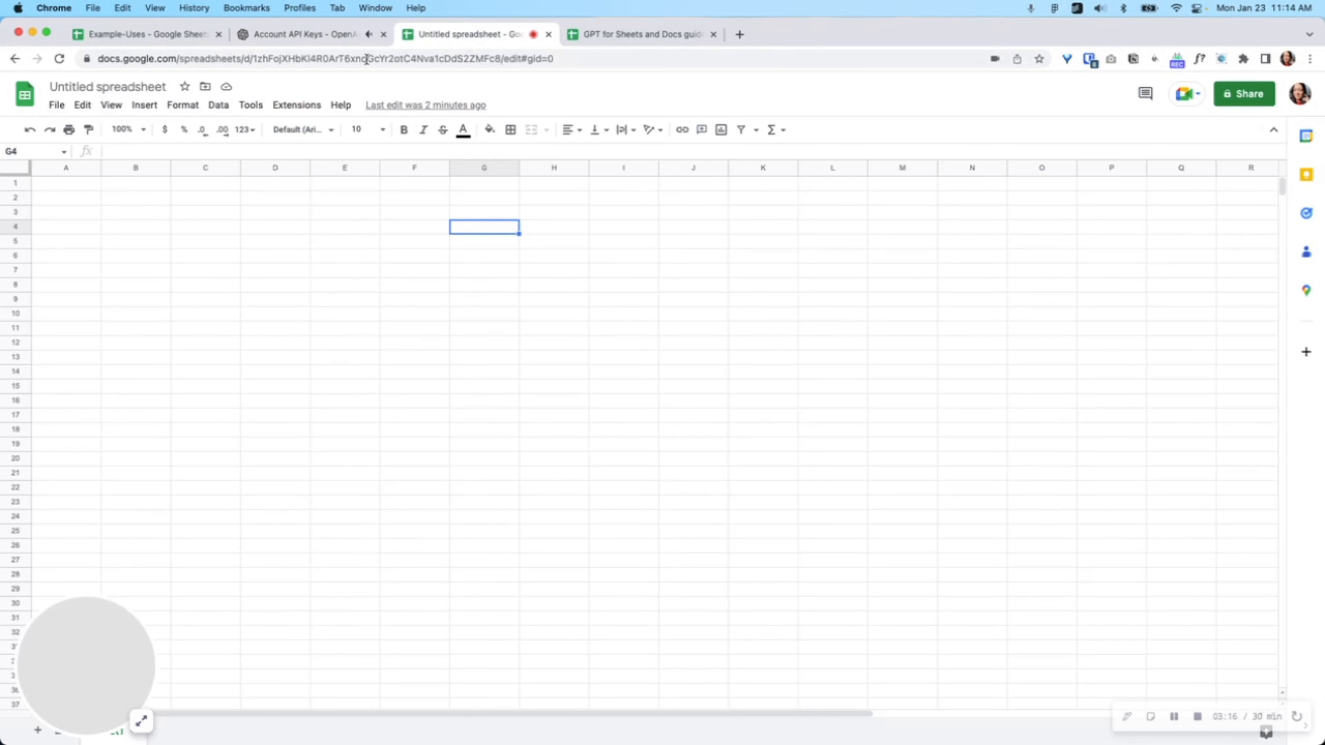
Step: Open the Set API key option of the GPT for Sheets and Docs extension
{"action": "left_click", "coordinate": [295, 107]}
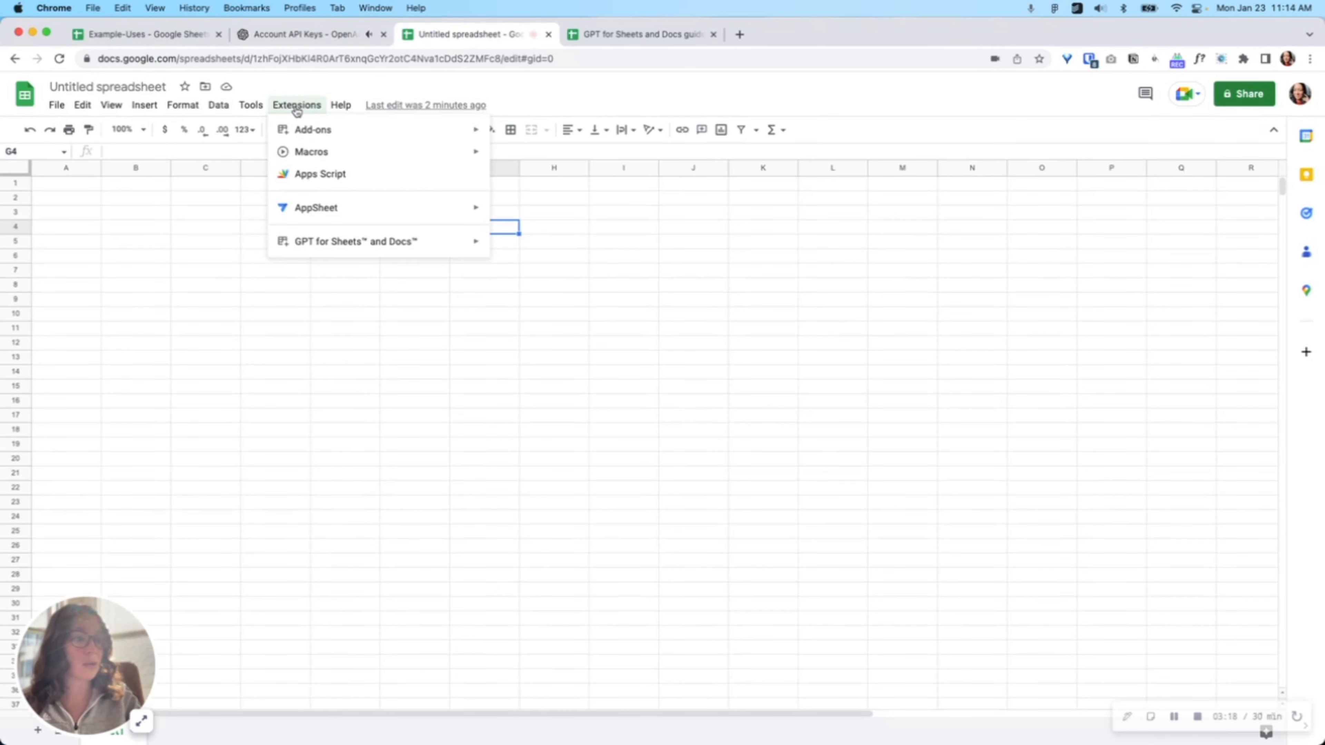
{"action": "mouse_move", "coordinate": [319, 247]}
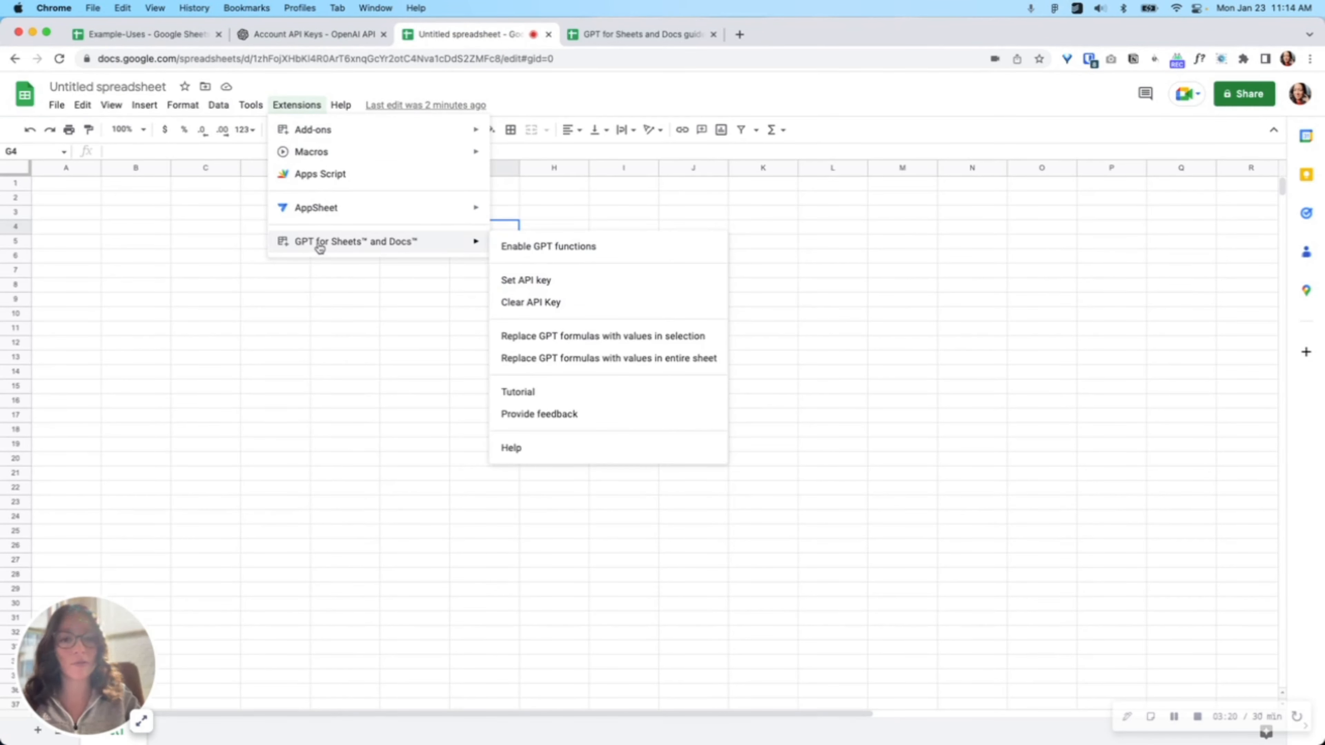
{"action": "left_click", "coordinate": [543, 283]}
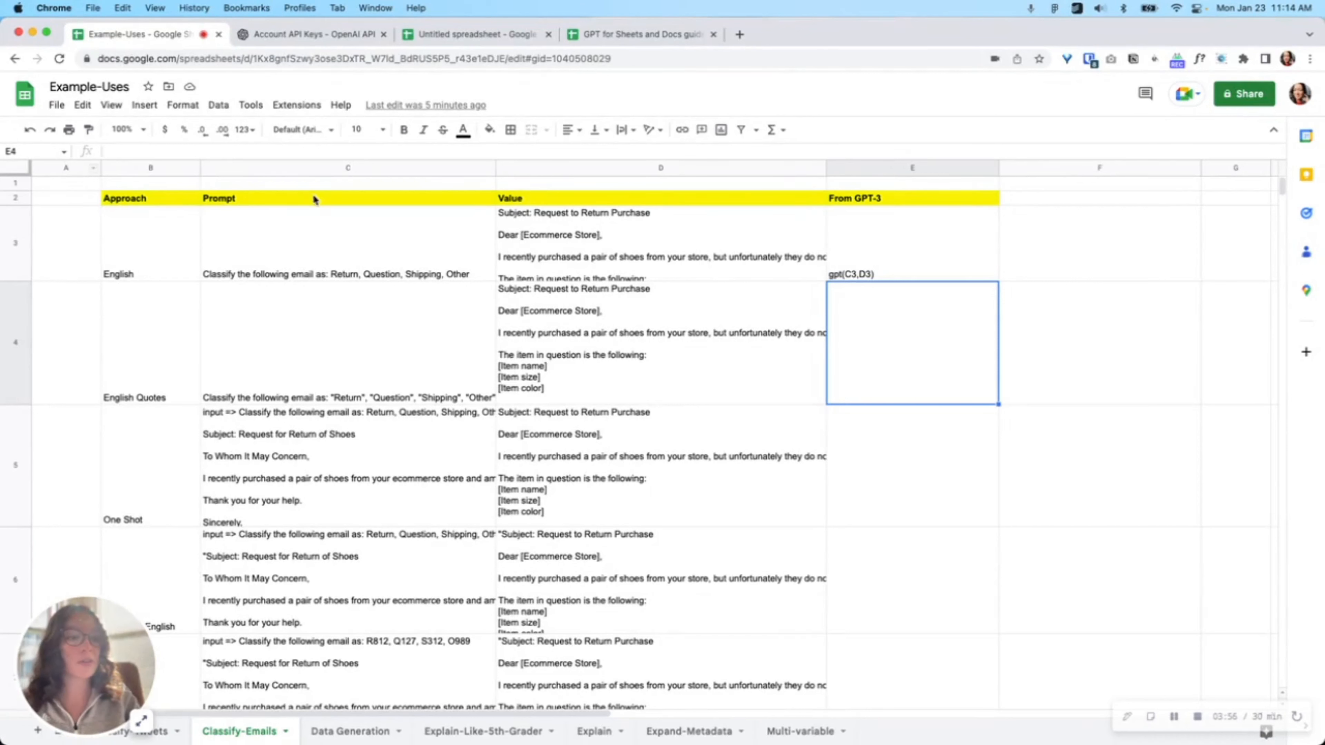
Step: Review the Approach, Prompt, Value and From GPT-3 columns and the sample emails on the Classify-Emails sheet
{"action": "left_click", "coordinate": [163, 211]}
{"action": "left_click", "coordinate": [166, 201]}
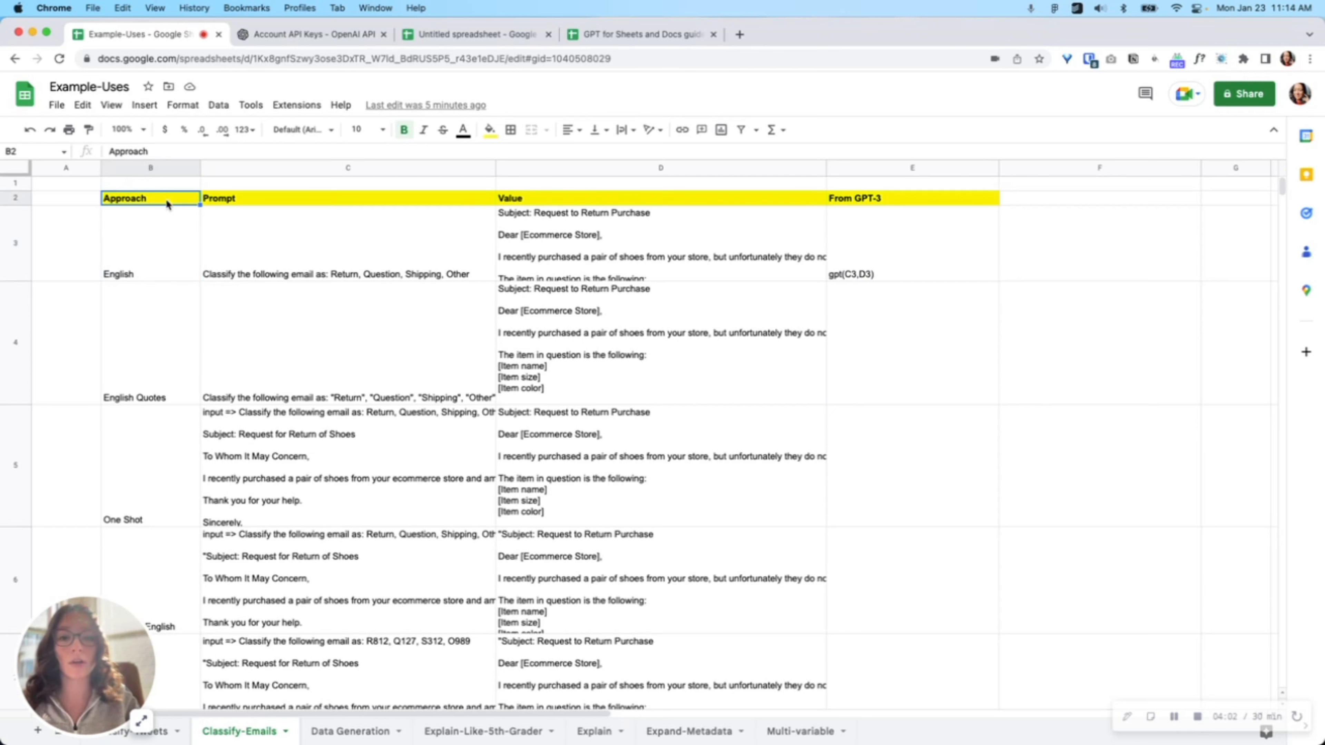
{"action": "left_click", "coordinate": [273, 205]}
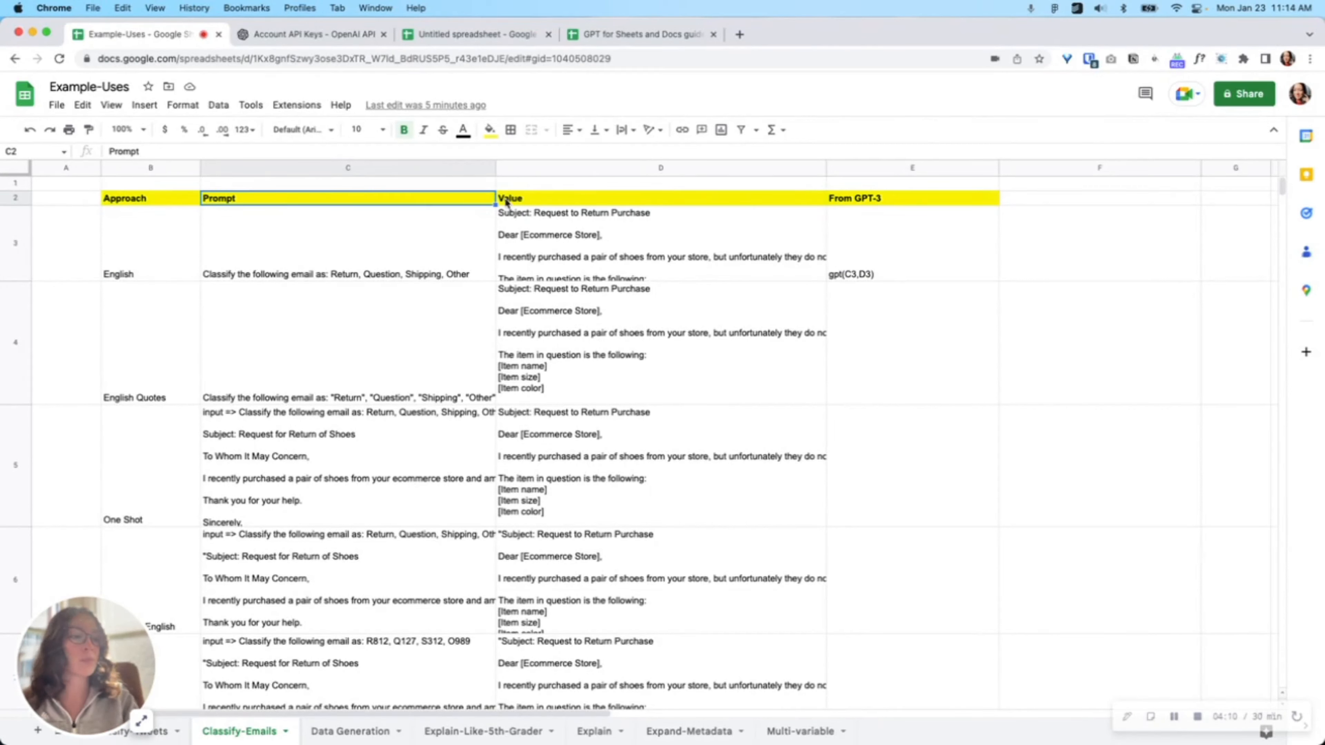
{"action": "left_click", "coordinate": [577, 200]}
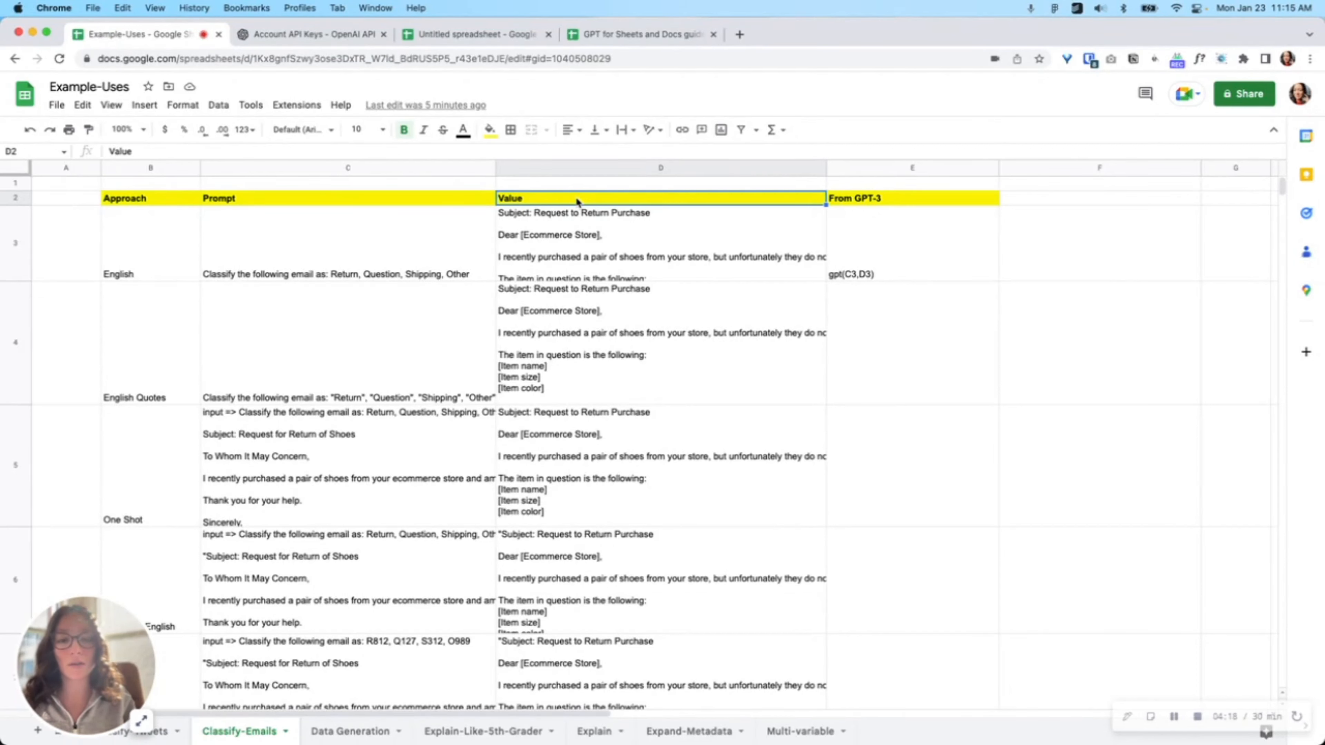
{"action": "left_click", "coordinate": [901, 200]}
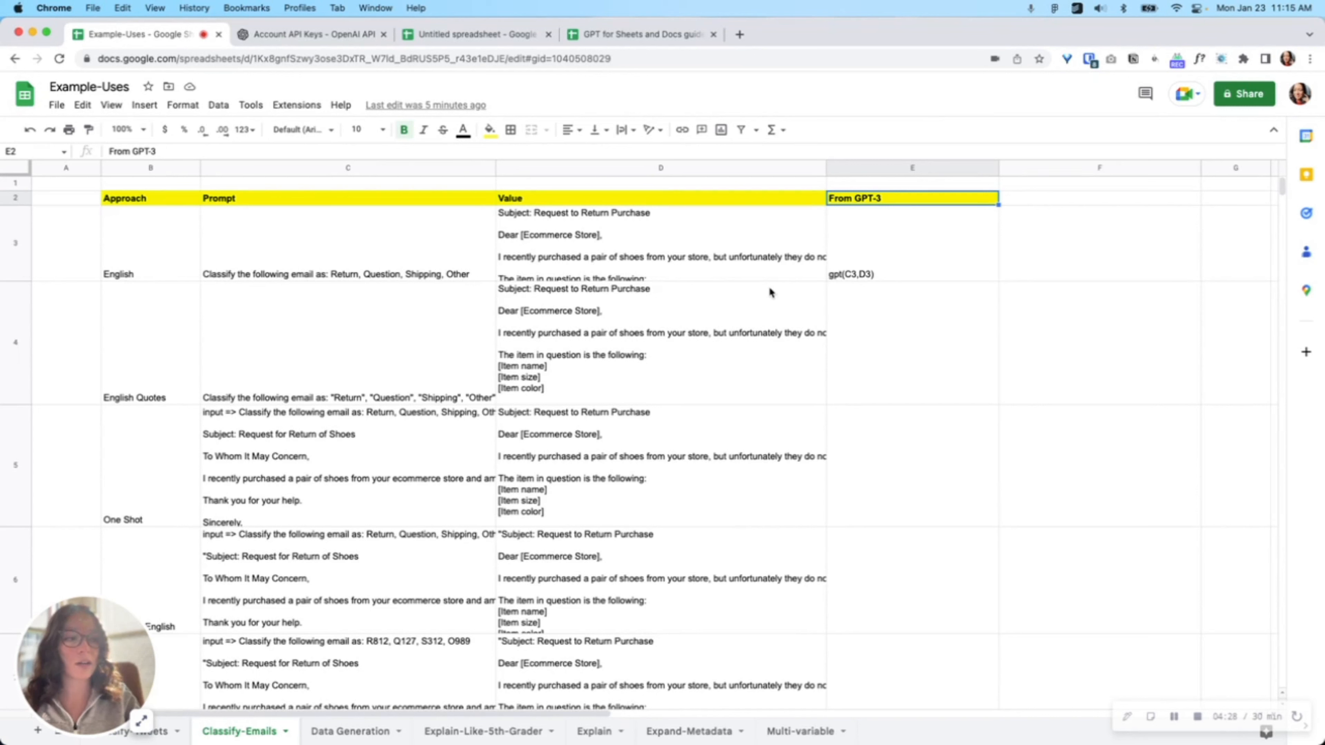
{"action": "left_click", "coordinate": [731, 231]}
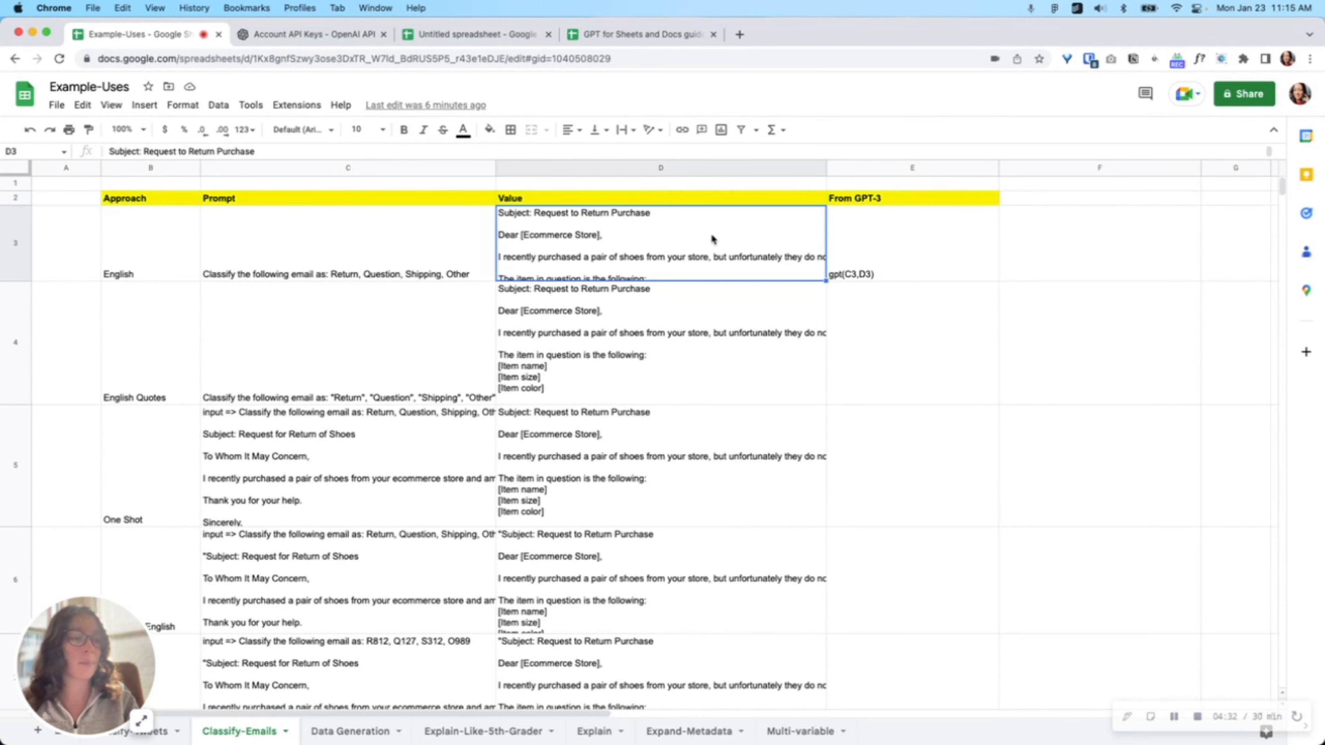
{"action": "left_click", "coordinate": [634, 669], "text": "shift"}
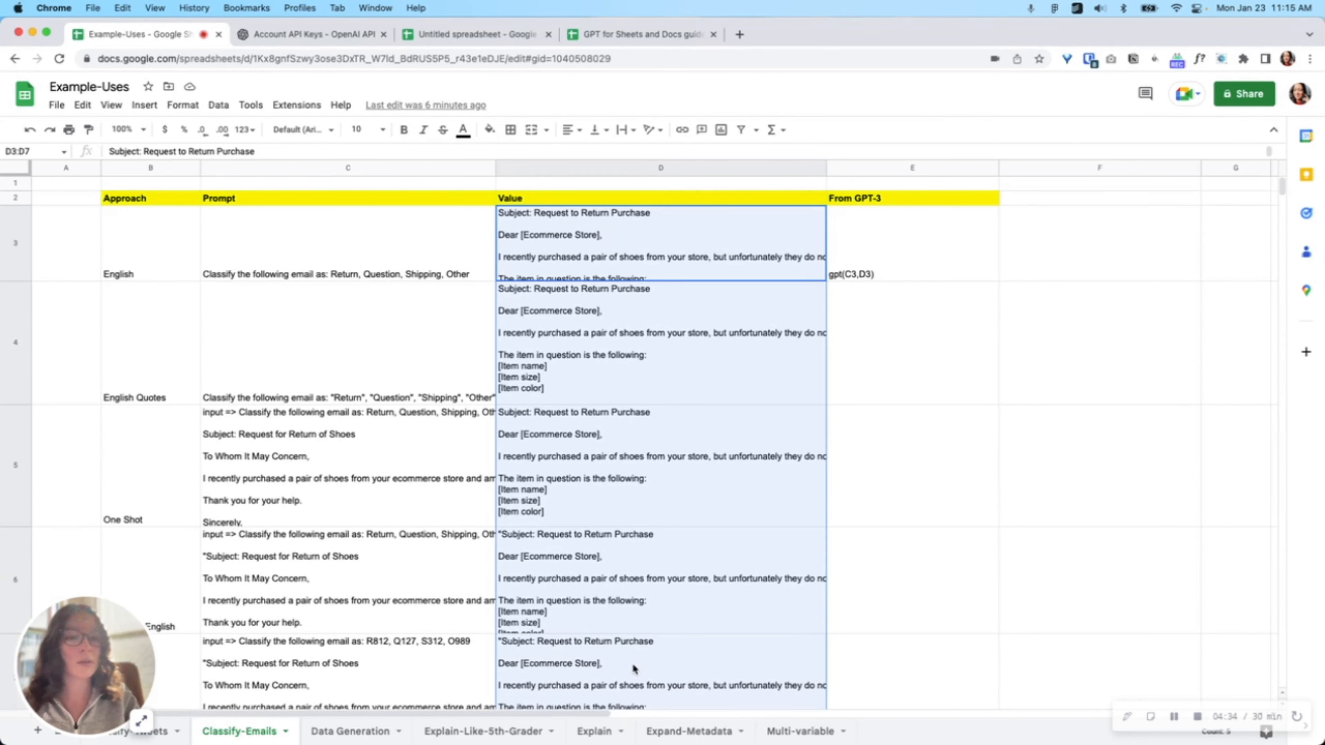
{"action": "left_click", "coordinate": [741, 265]}
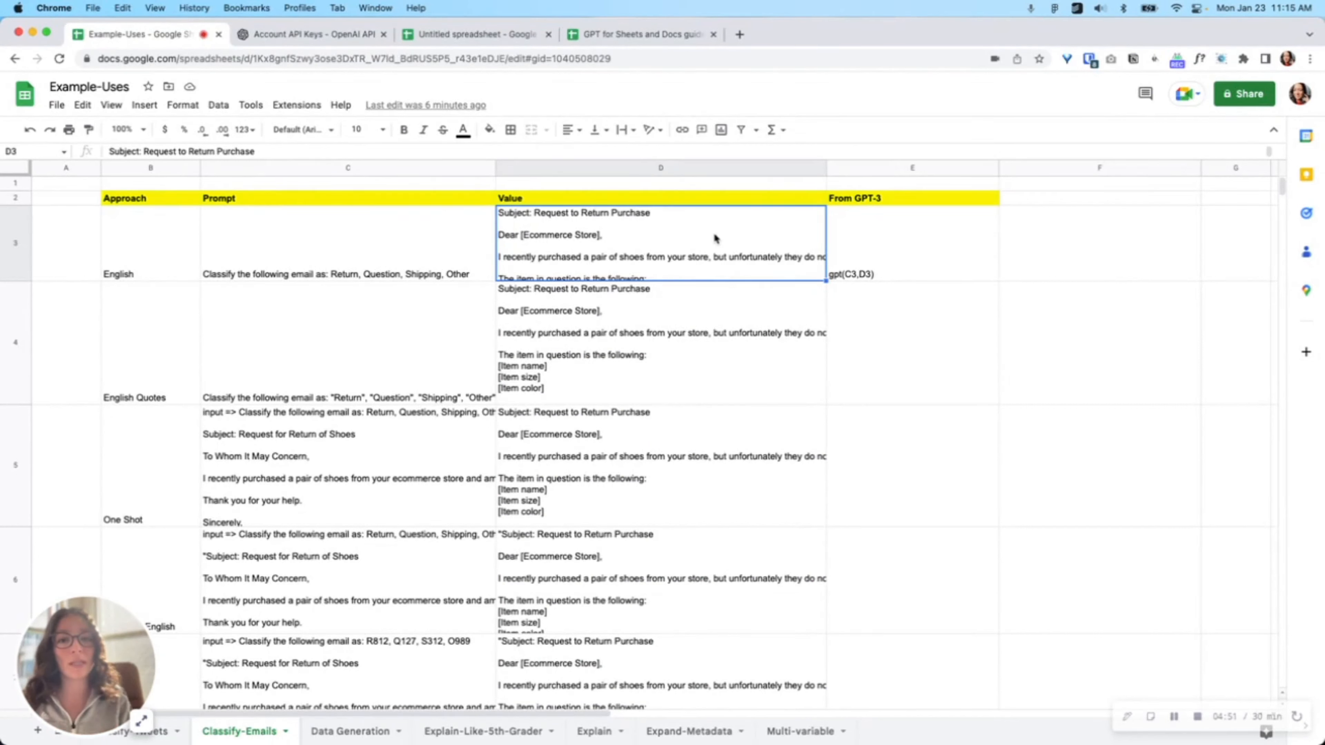
Step: Enter the formula =gpt(C3,D3) in E3 to classify the English-approach email
{"action": "left_click", "coordinate": [863, 238]}
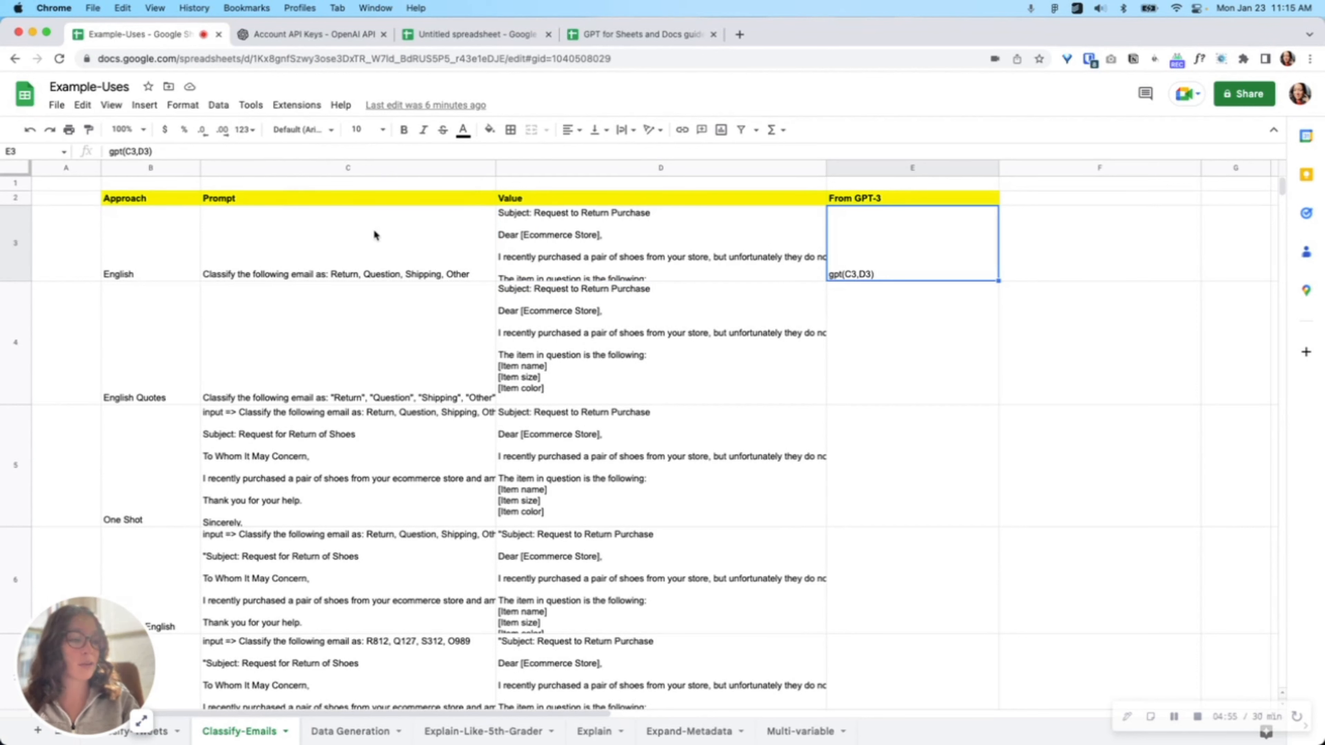
{"action": "double_click", "coordinate": [862, 234]}
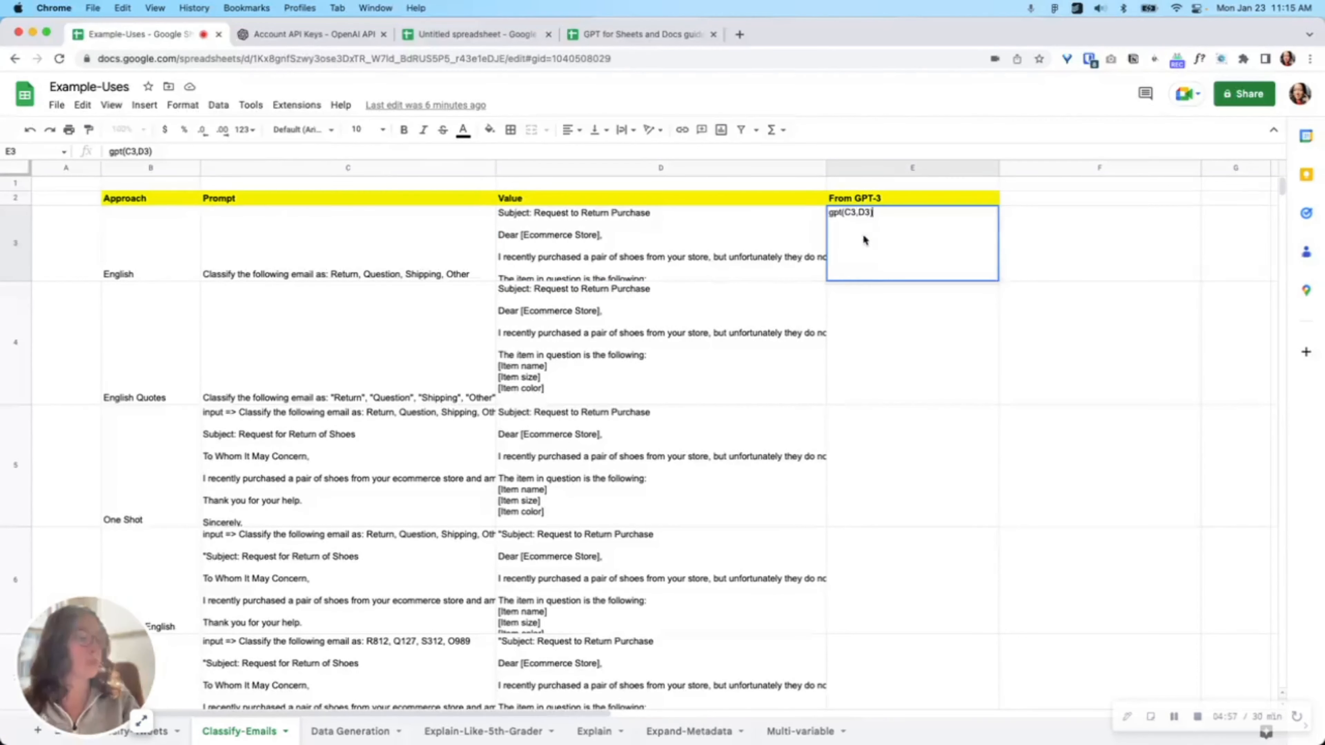
{"action": "type", "text": "="}
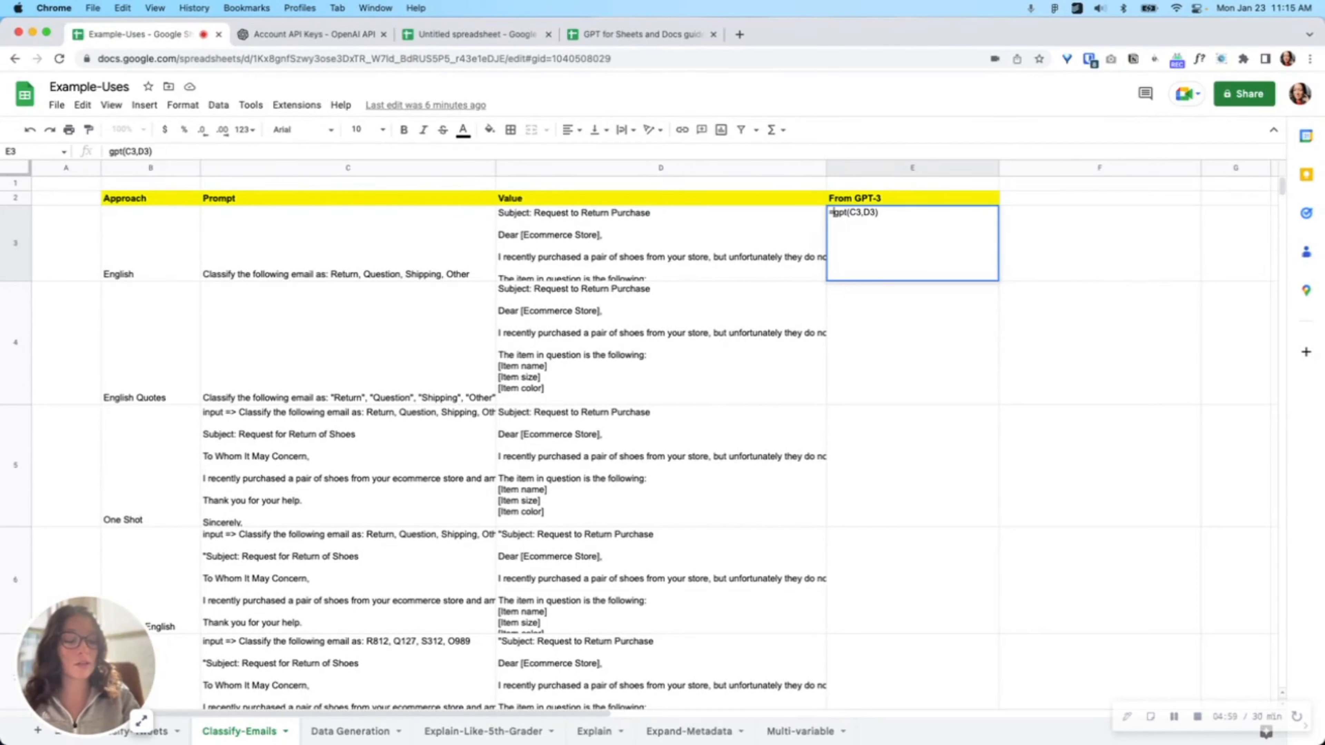
{"action": "key", "text": "BackSpace"}
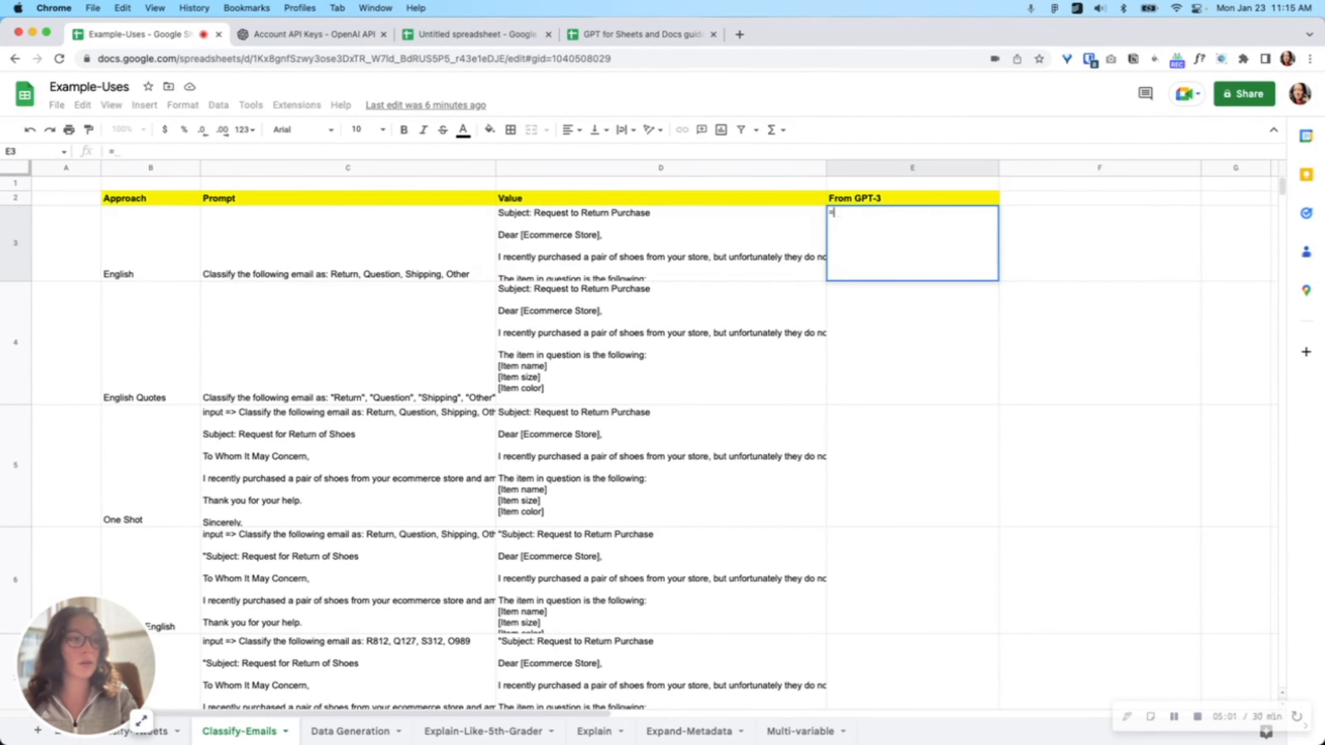
{"action": "type", "text": "=gpt("}
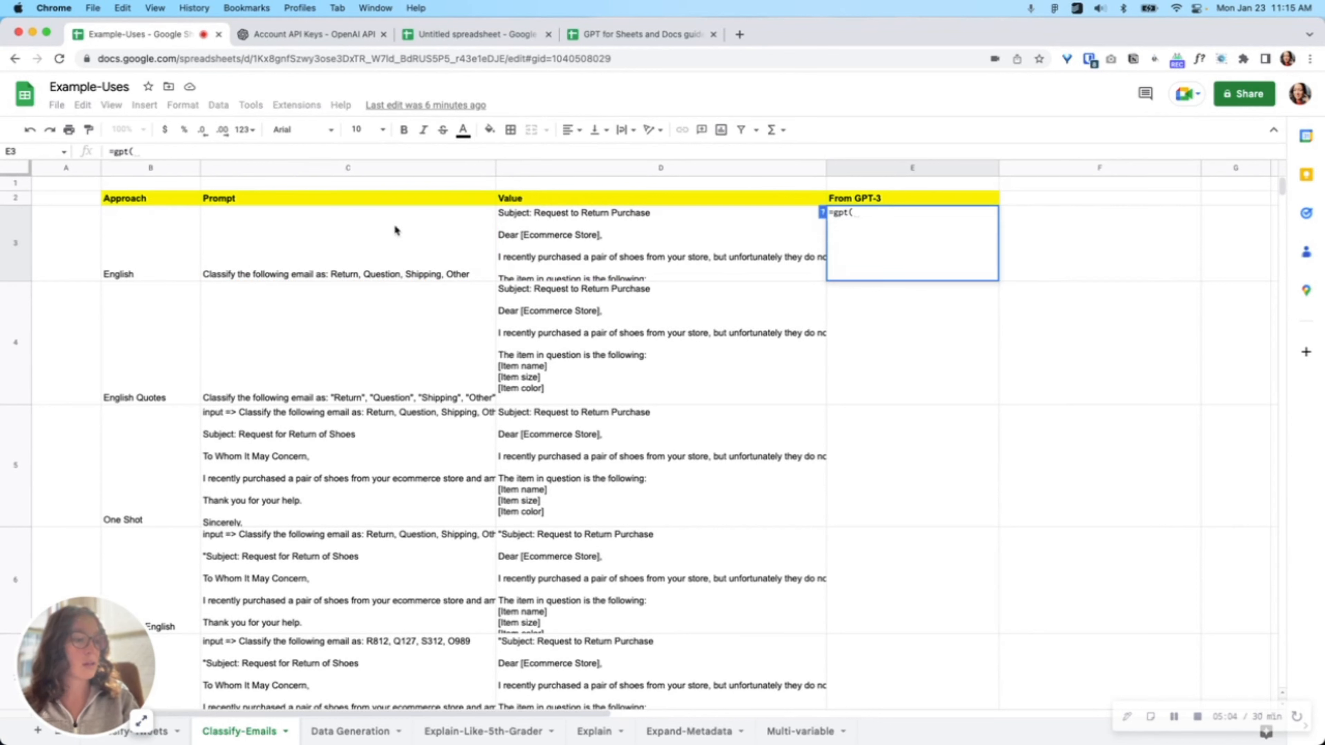
{"action": "left_click", "coordinate": [367, 242]}
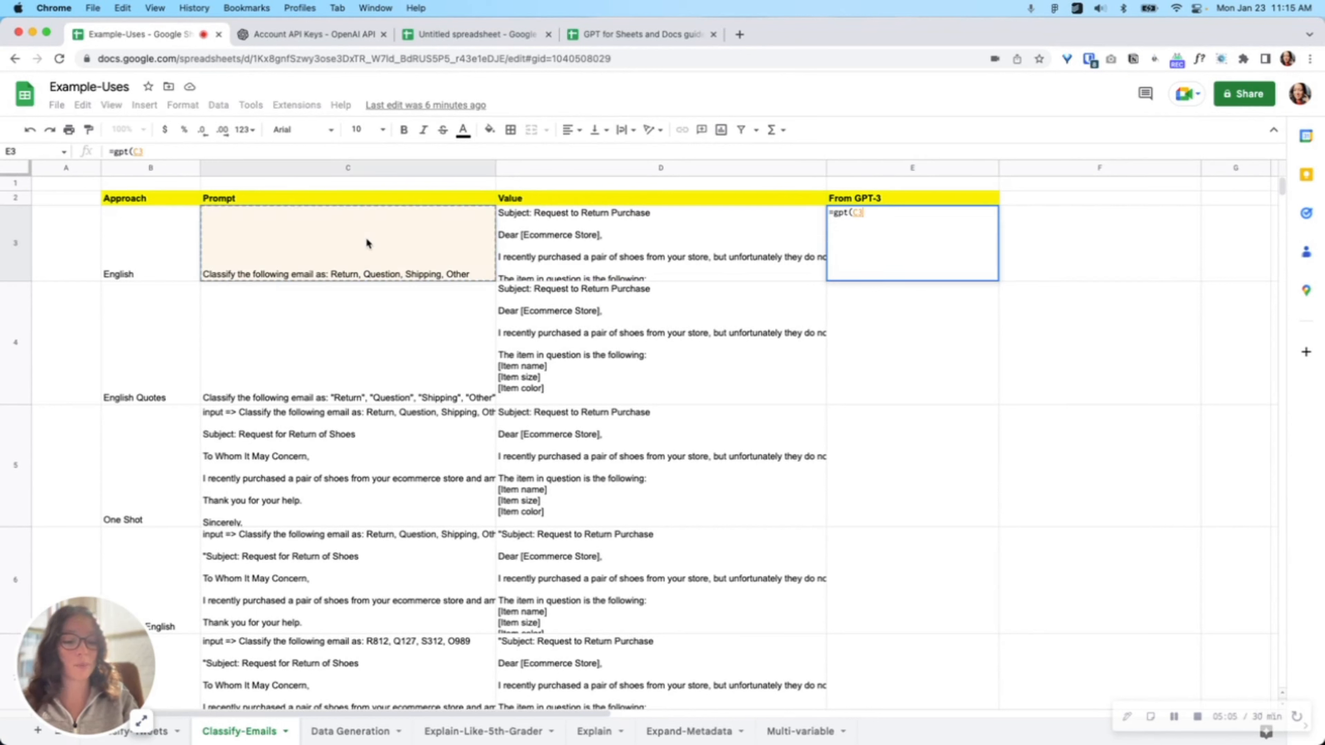
{"action": "type", "text": ","}
{"action": "left_click", "coordinate": [655, 249]}
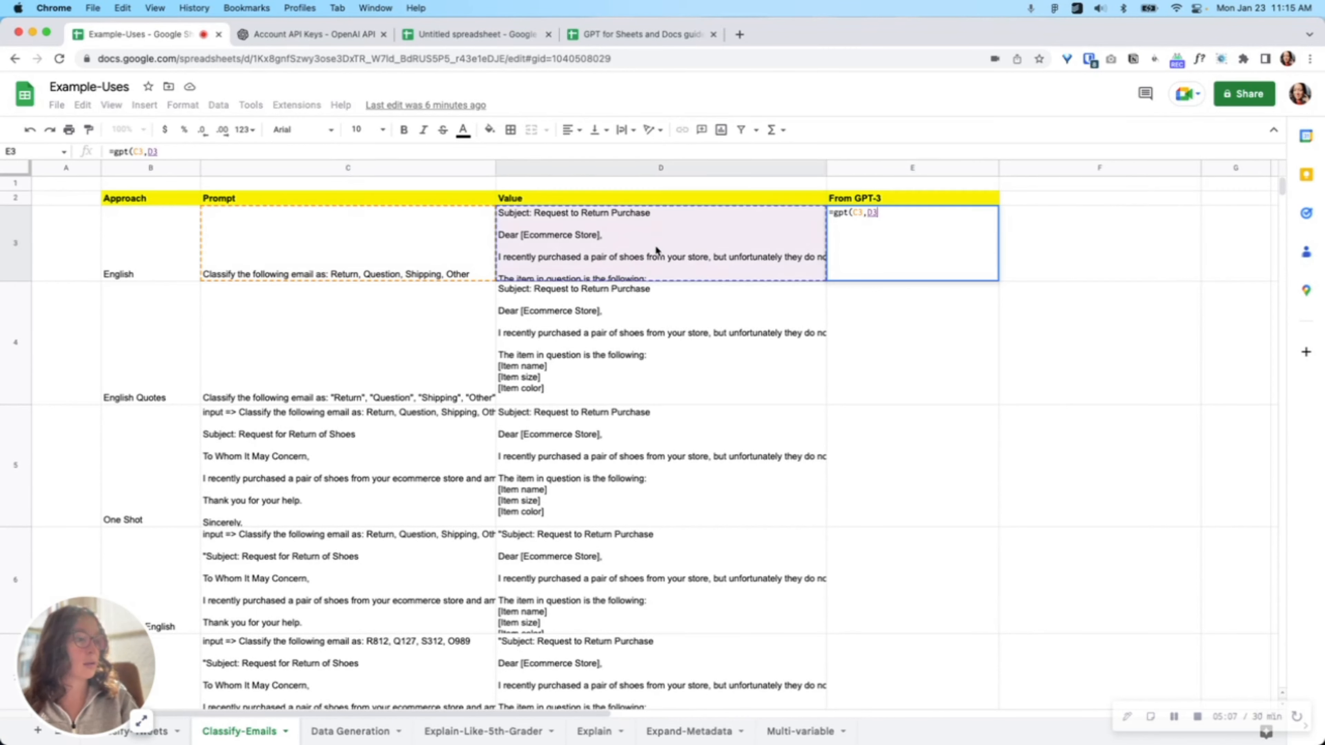
{"action": "type", "text": ")"}
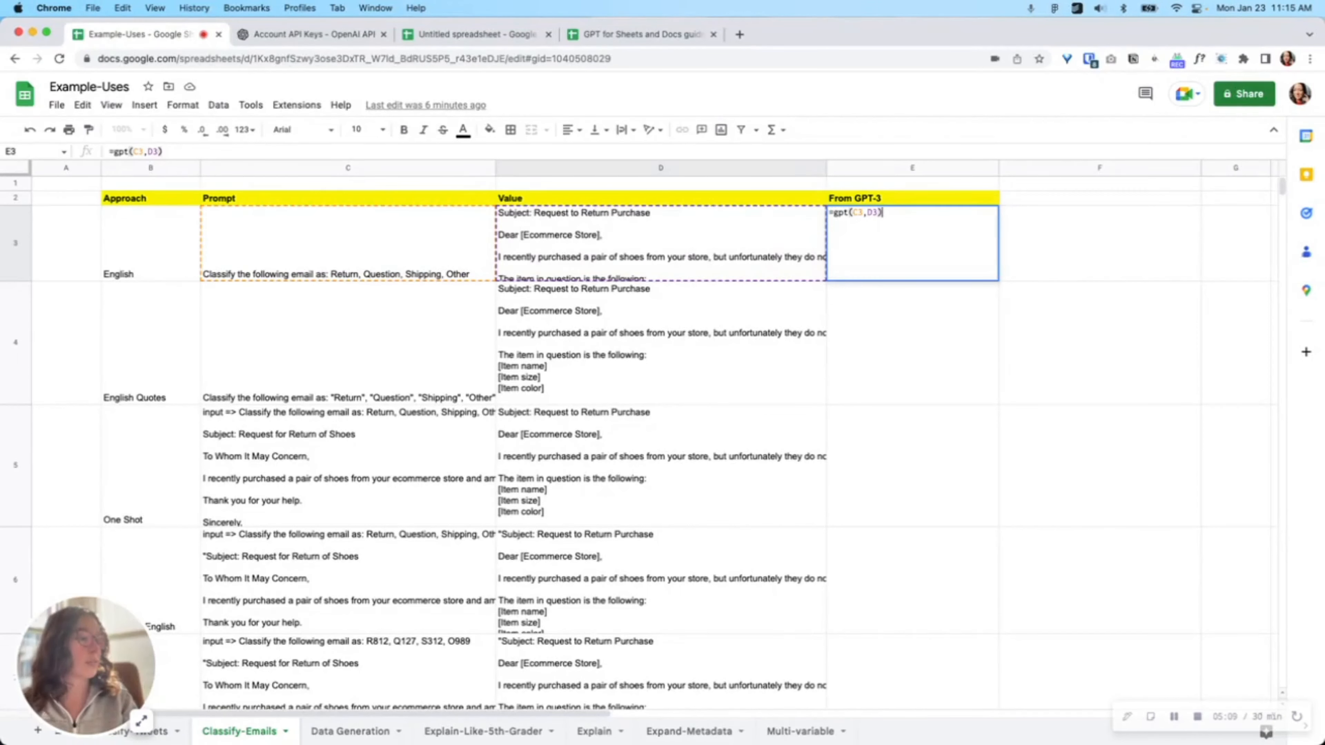
{"action": "key", "text": "Return"}
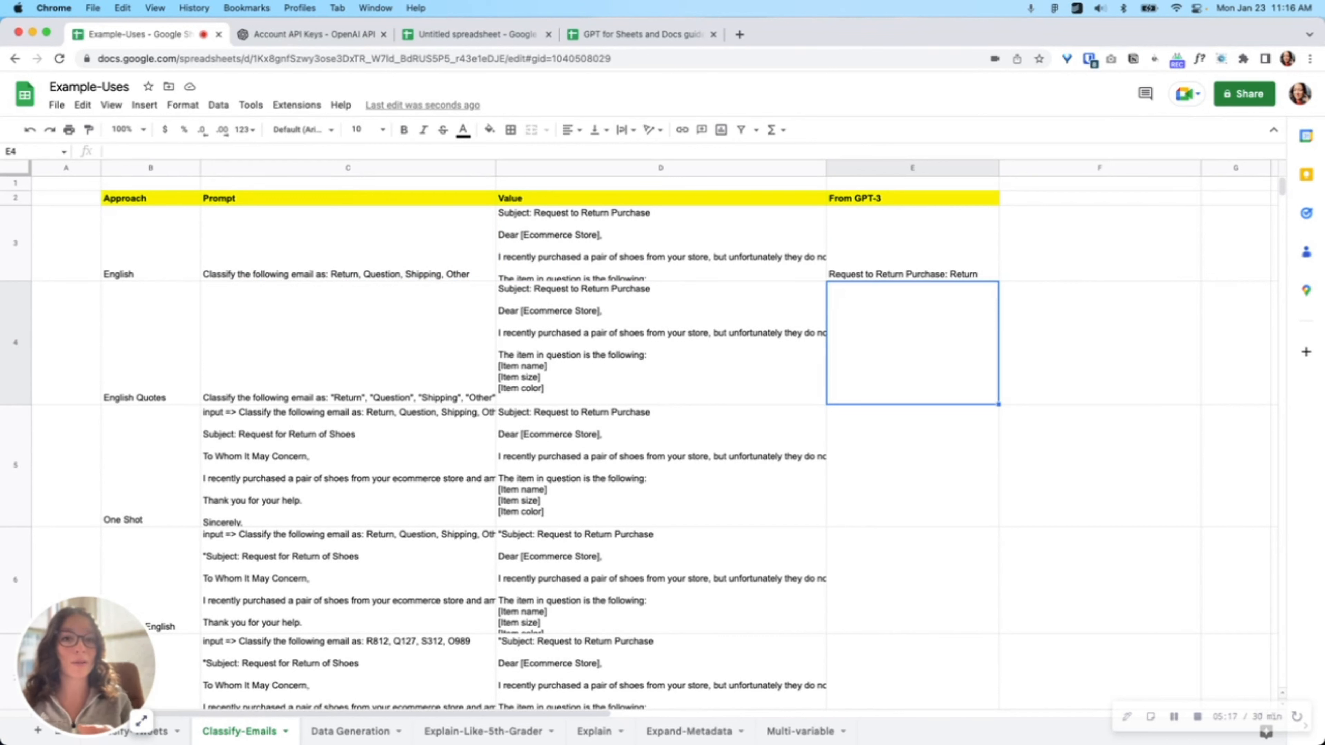
Step: Enter the formula =gpt(C4,D4) in E4 to classify the English Quotes email
{"action": "left_click", "coordinate": [861, 248]}
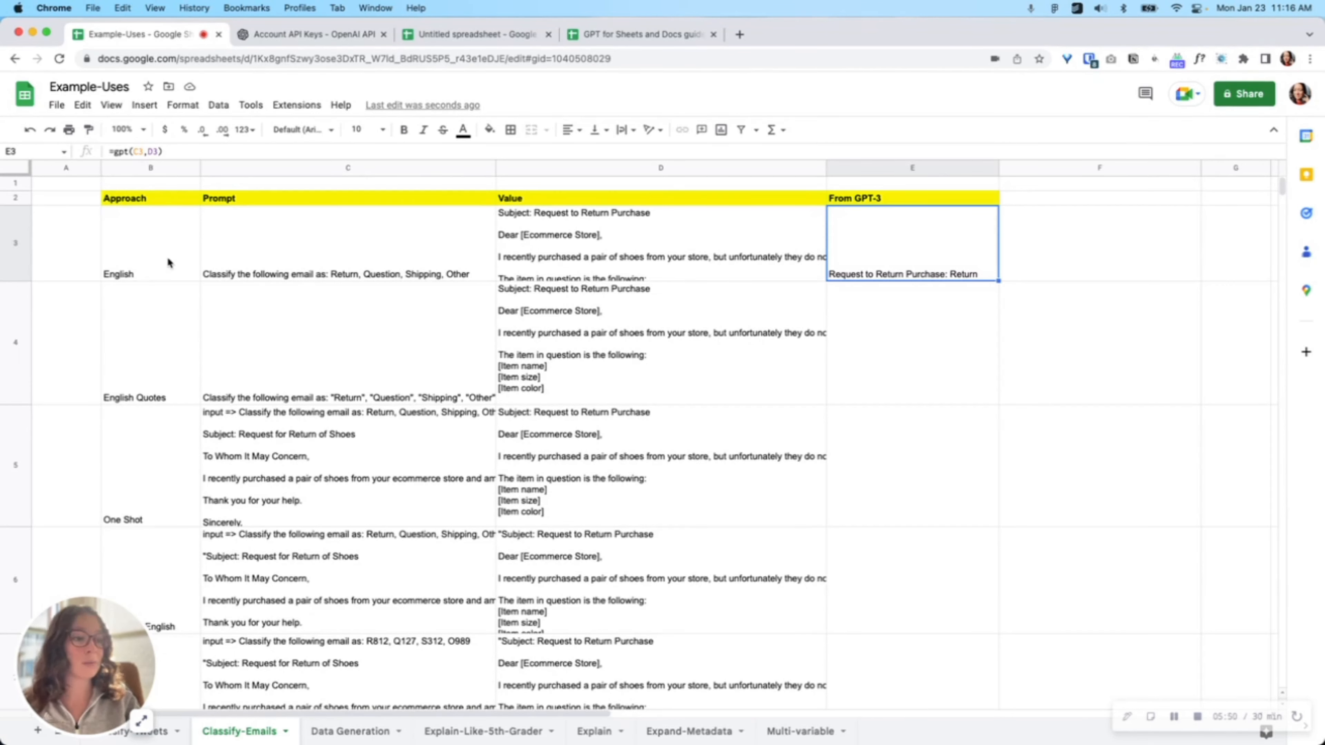
{"action": "left_click", "coordinate": [292, 252]}
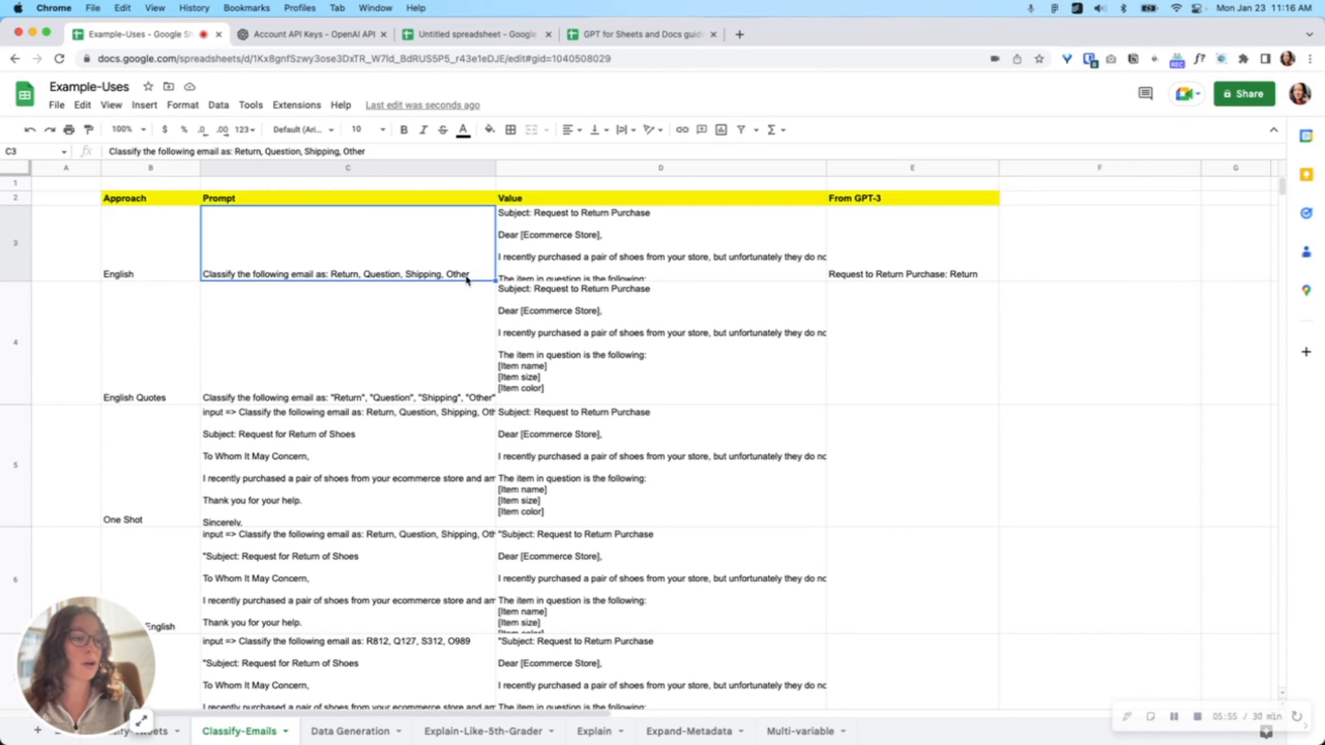
{"action": "left_click", "coordinate": [873, 240]}
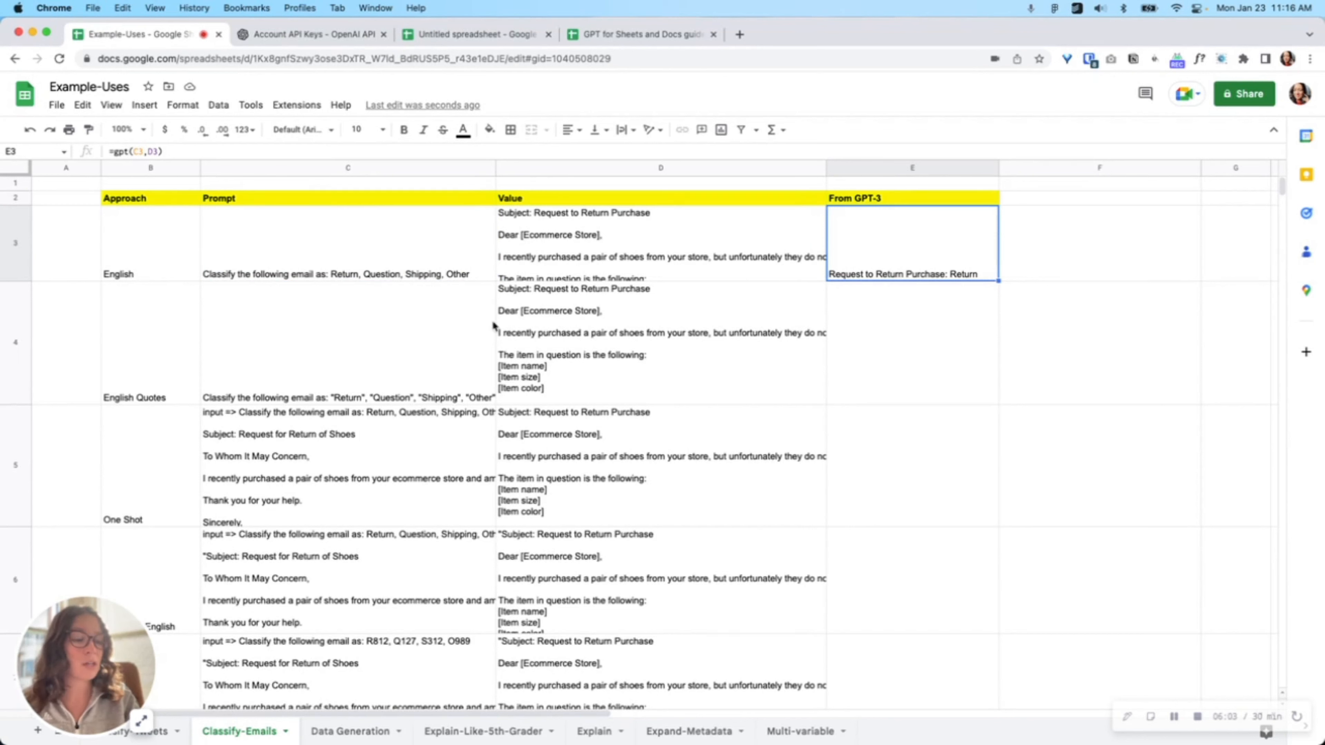
{"action": "left_click", "coordinate": [141, 355]}
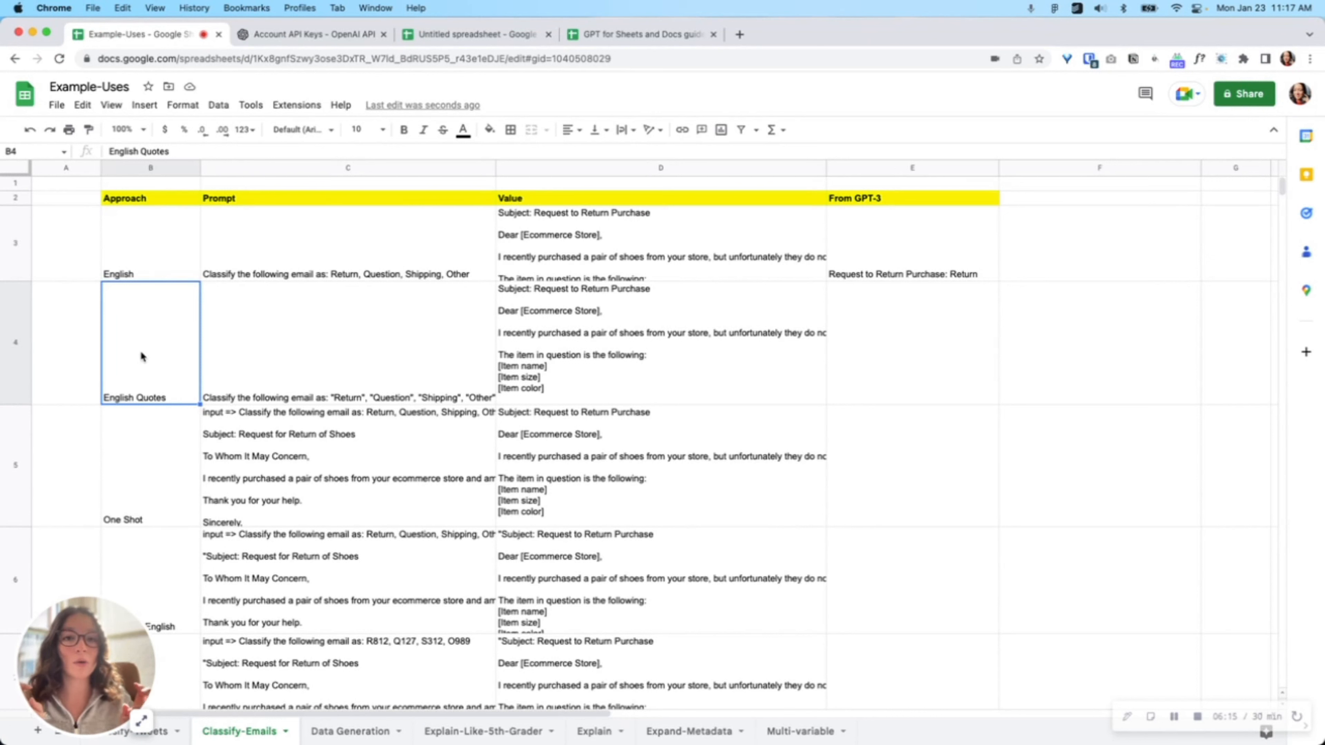
{"action": "left_click", "coordinate": [317, 371]}
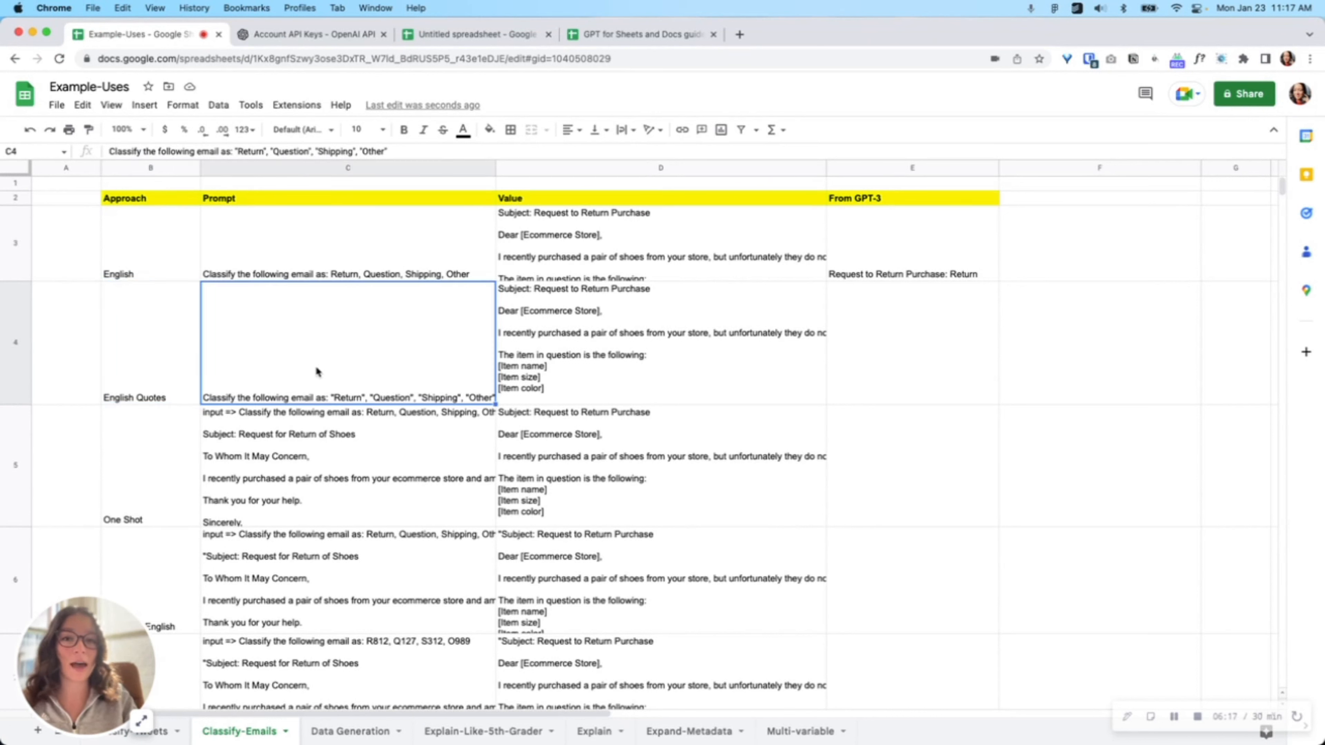
{"action": "left_click", "coordinate": [863, 337]}
{"action": "type", "text": "=gpt("}
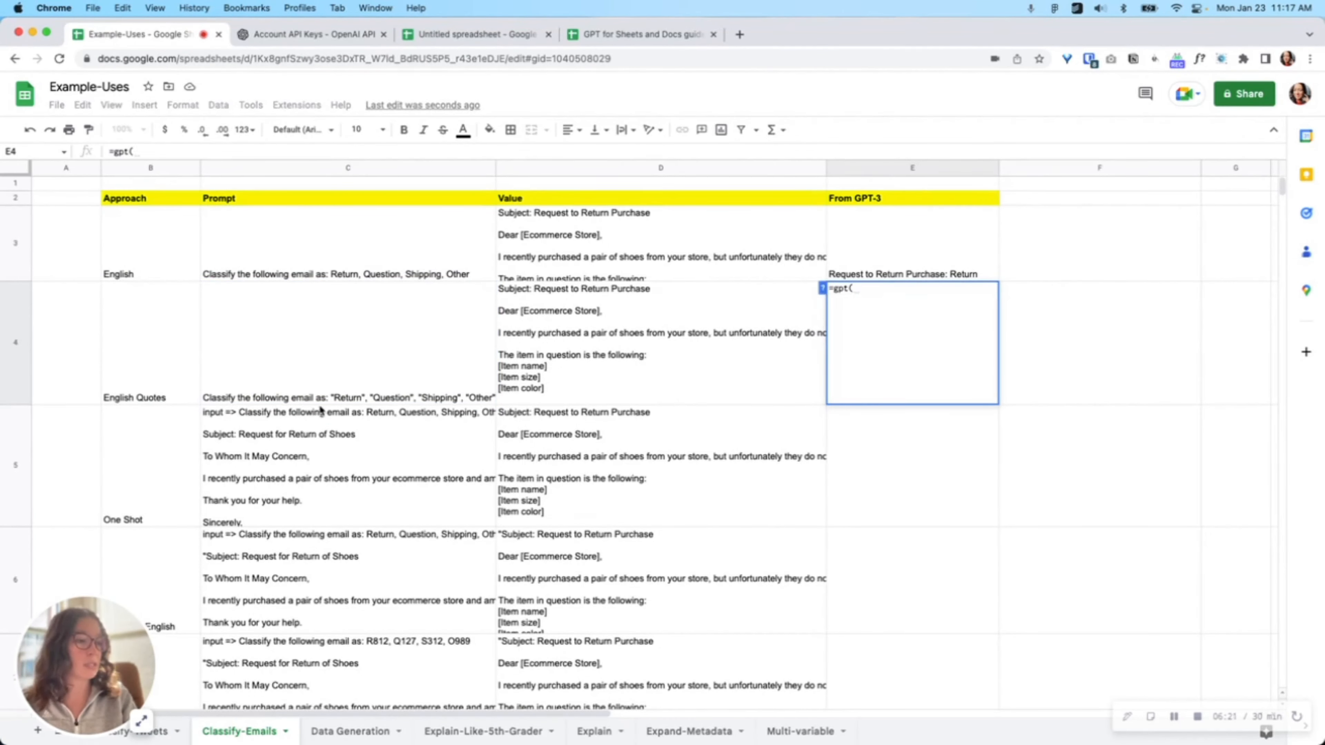
{"action": "left_click", "coordinate": [310, 364]}
{"action": "type", "text": ","}
{"action": "left_click", "coordinate": [601, 371]}
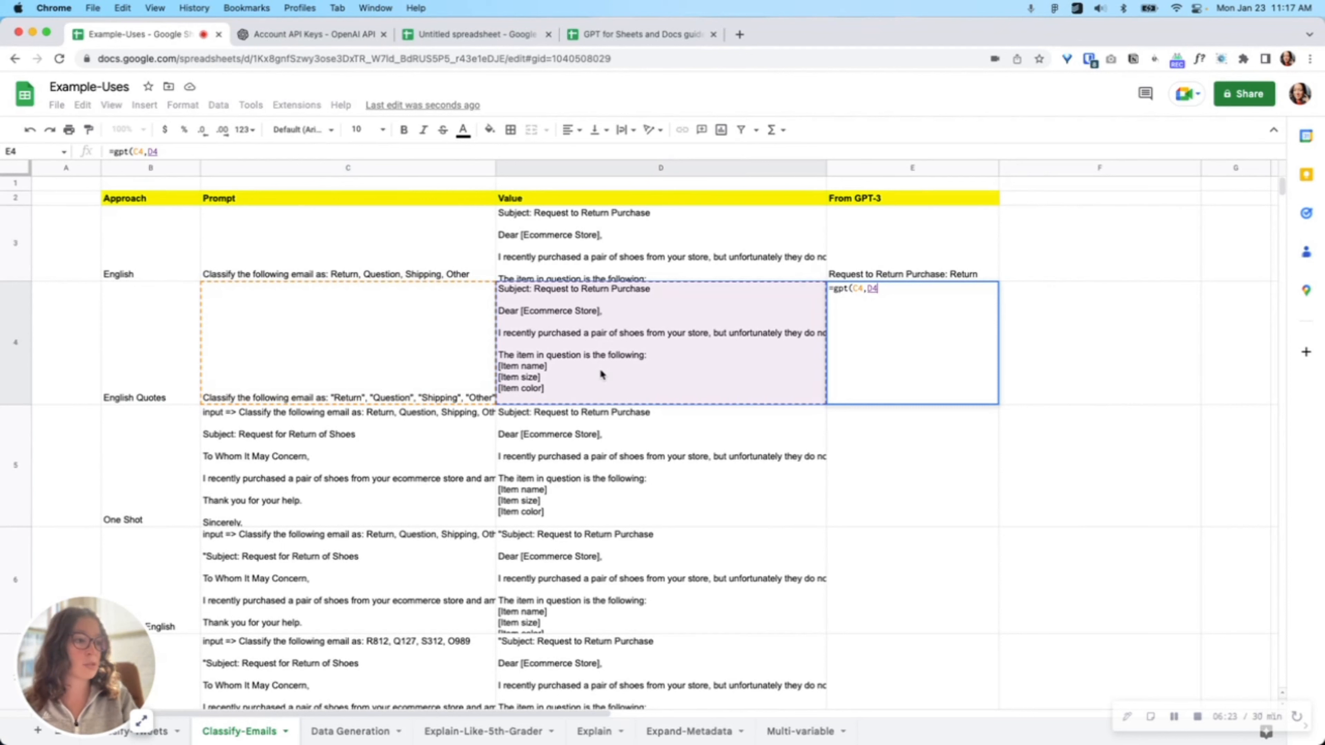
{"action": "key", "text": "Return"}
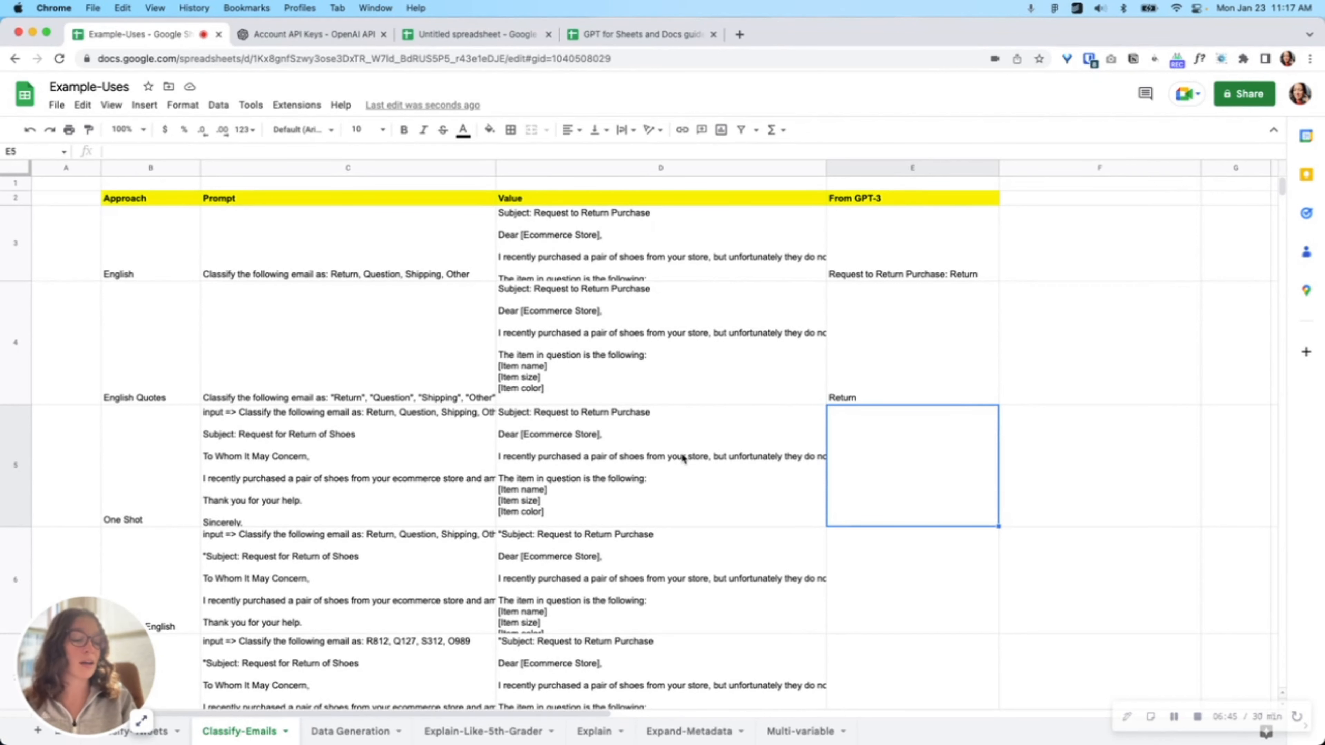
Step: Examine the One Shot prompt in C5 with its input and output example lines, and its email in D5
{"action": "scroll", "coordinate": [704, 489], "scroll_direction": "down", "scroll_amount": 3}
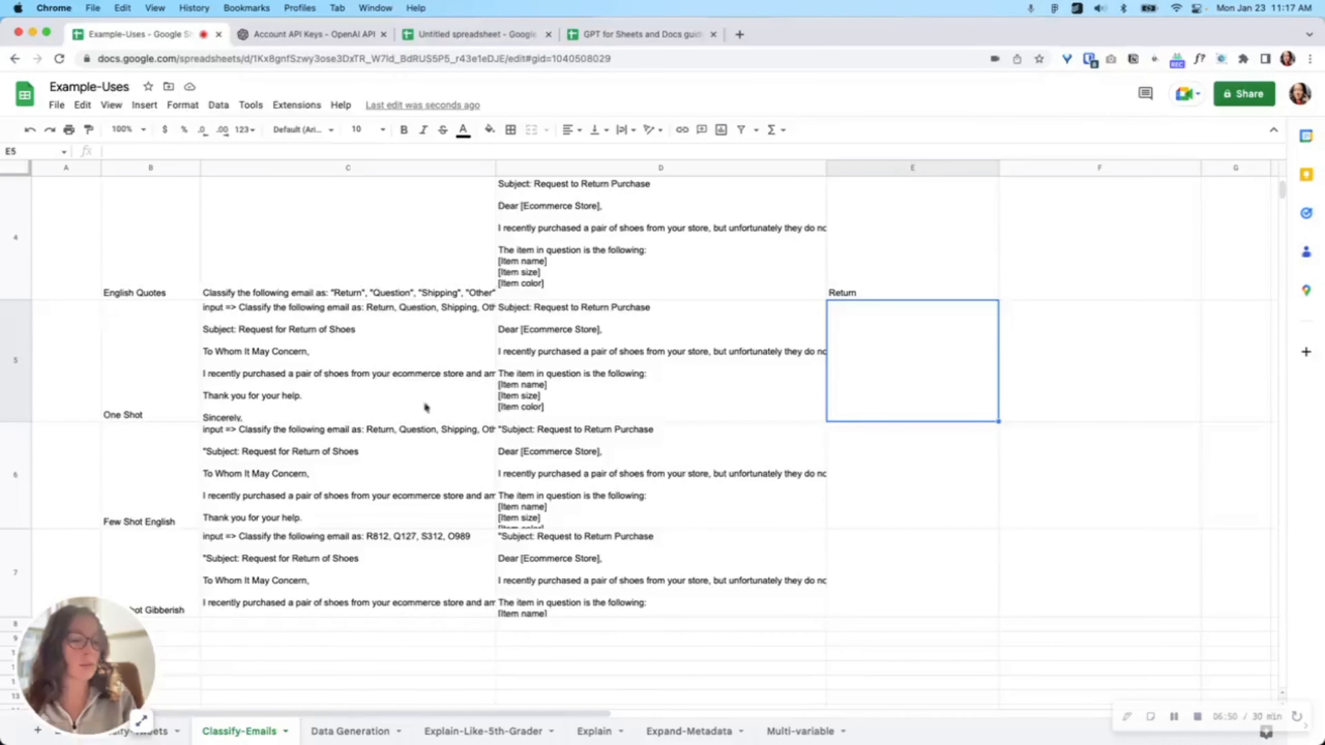
{"action": "left_click", "coordinate": [161, 385]}
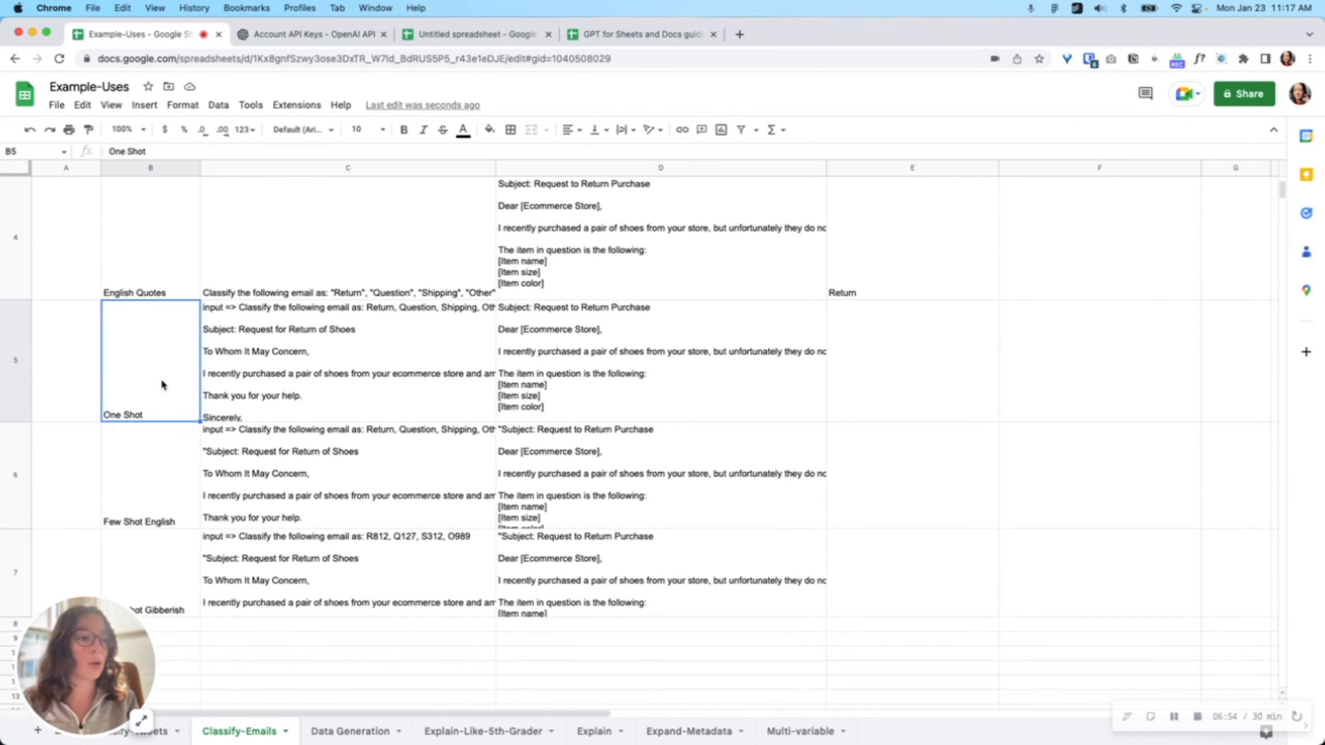
{"action": "key", "text": "Right"}
{"action": "left_click_drag", "start_coordinate": [405, 160], "coordinate": [402, 423]}
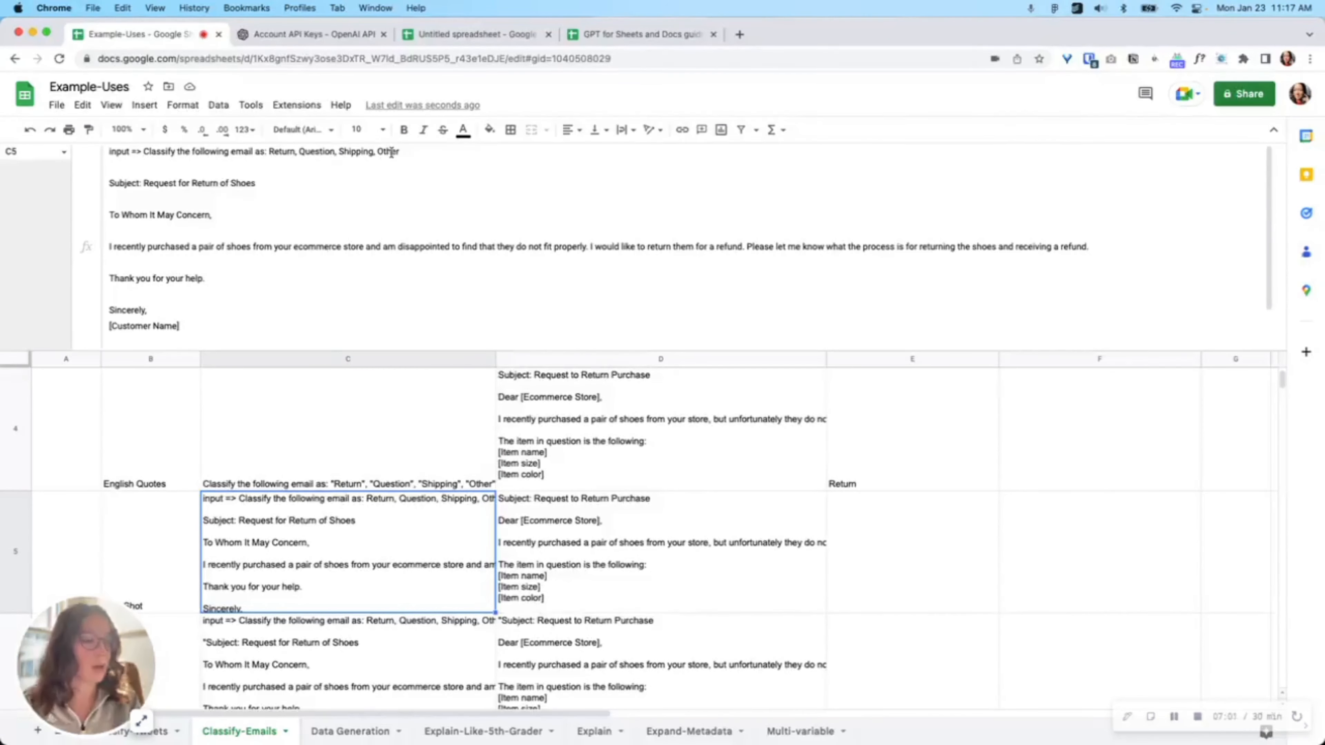
{"action": "scroll", "coordinate": [188, 308], "scroll_direction": "down", "scroll_amount": 2}
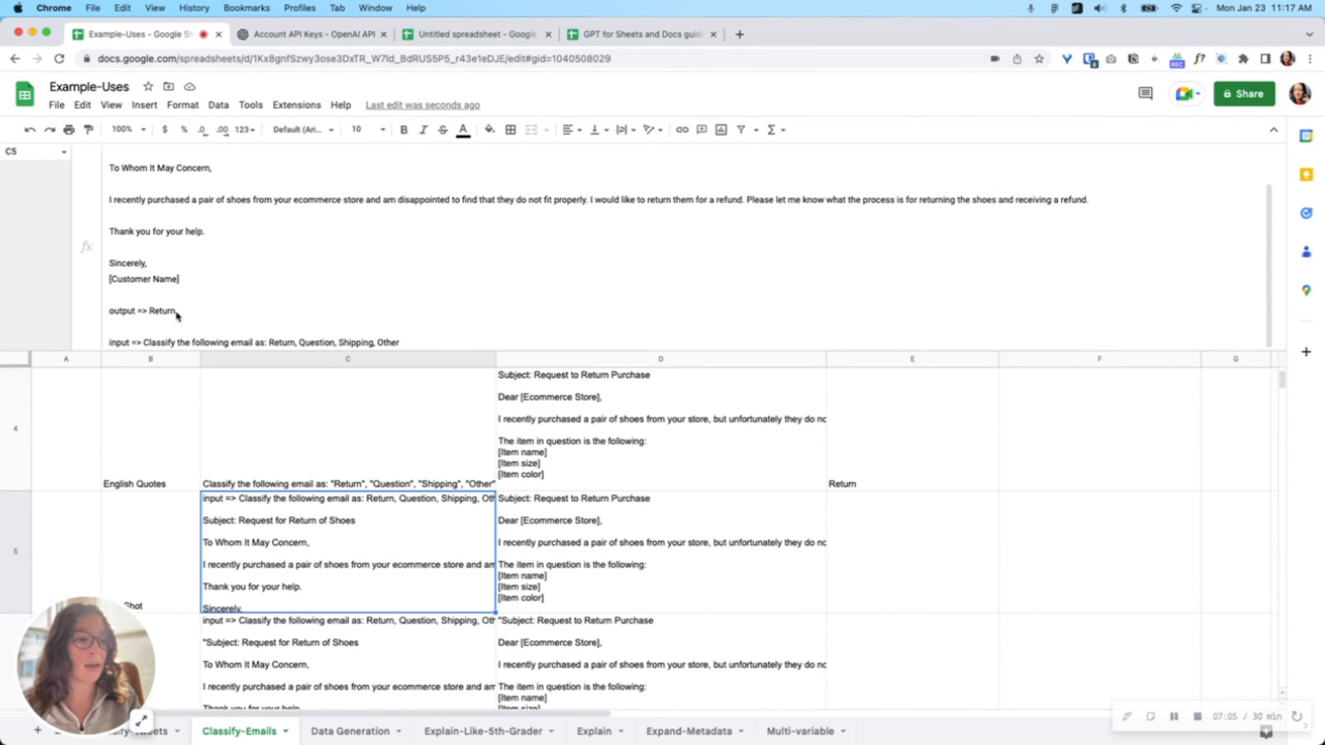
{"action": "triple_click", "coordinate": [163, 311]}
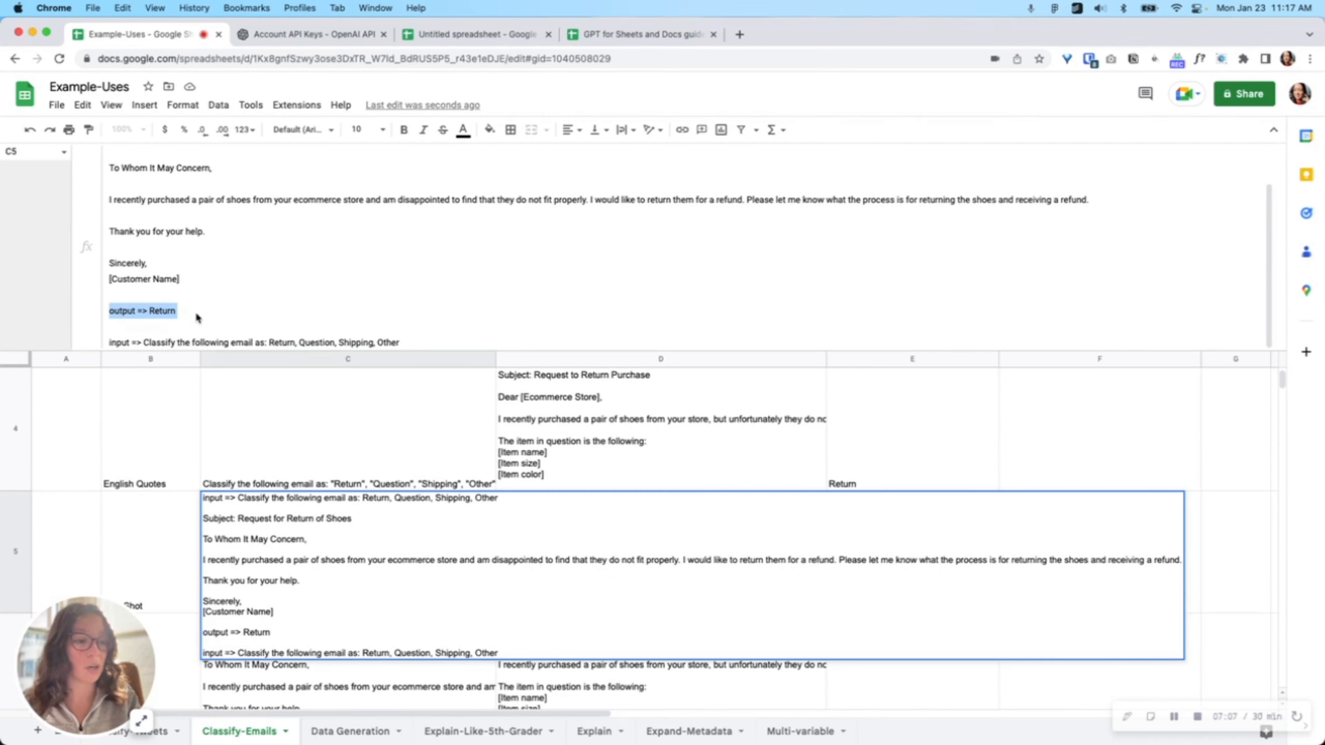
{"action": "triple_click", "coordinate": [175, 343]}
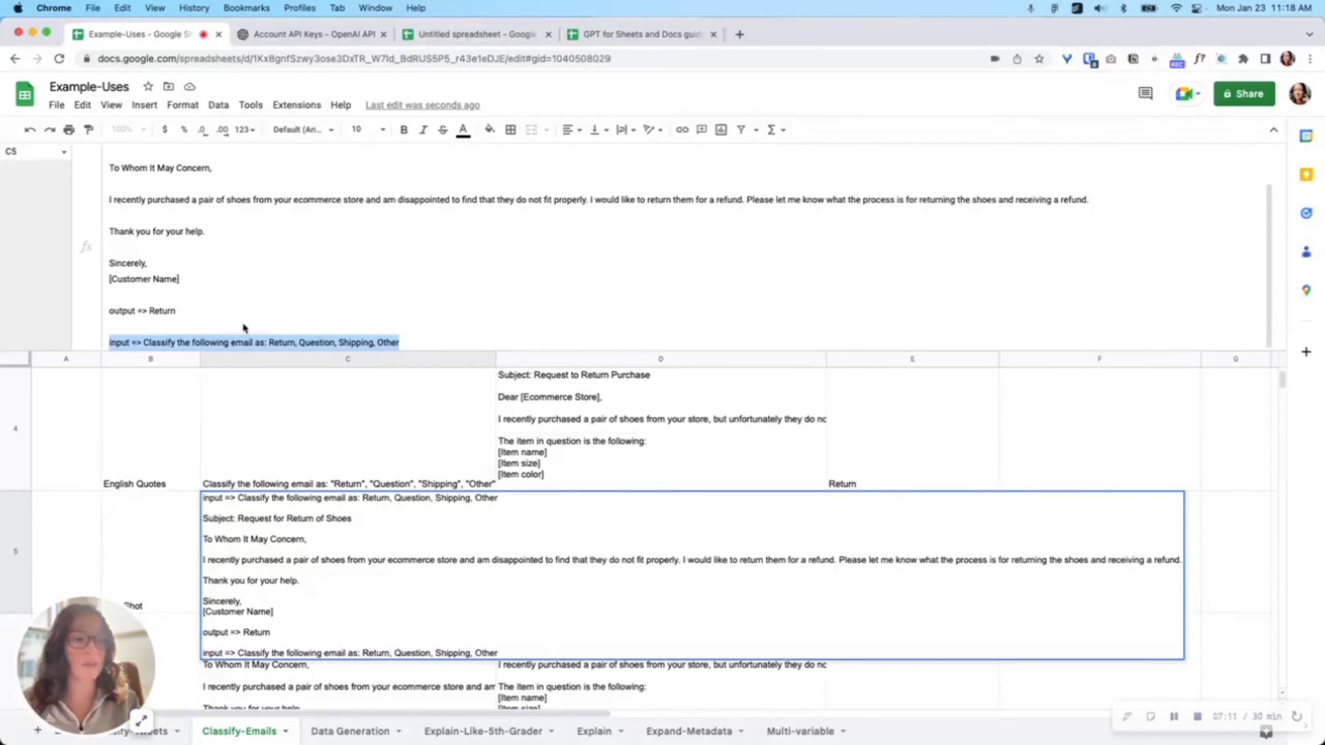
{"action": "left_click", "coordinate": [619, 468]}
{"action": "left_click", "coordinate": [594, 550]}
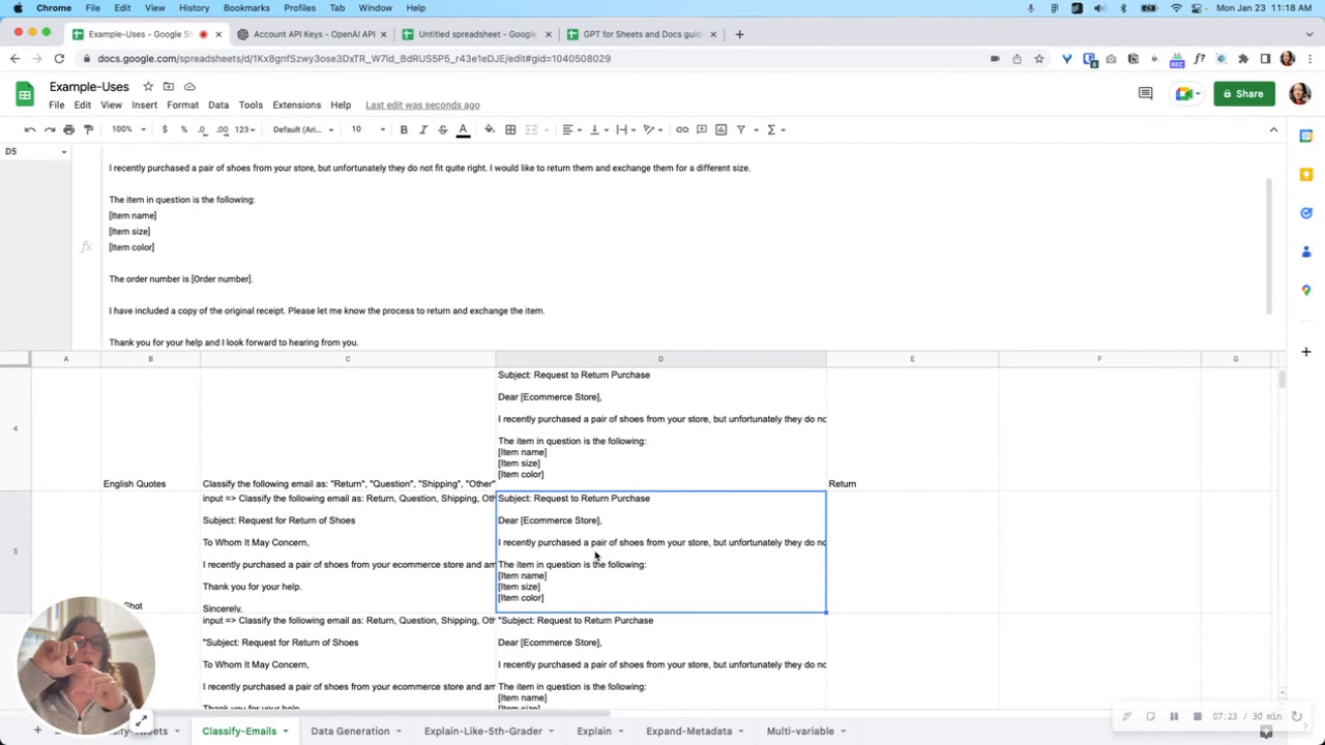
Step: Enter the formula =gpt(C5,D5) in E5 to classify the One Shot email
{"action": "left_click", "coordinate": [860, 550]}
{"action": "type", "text": "=gpt("}
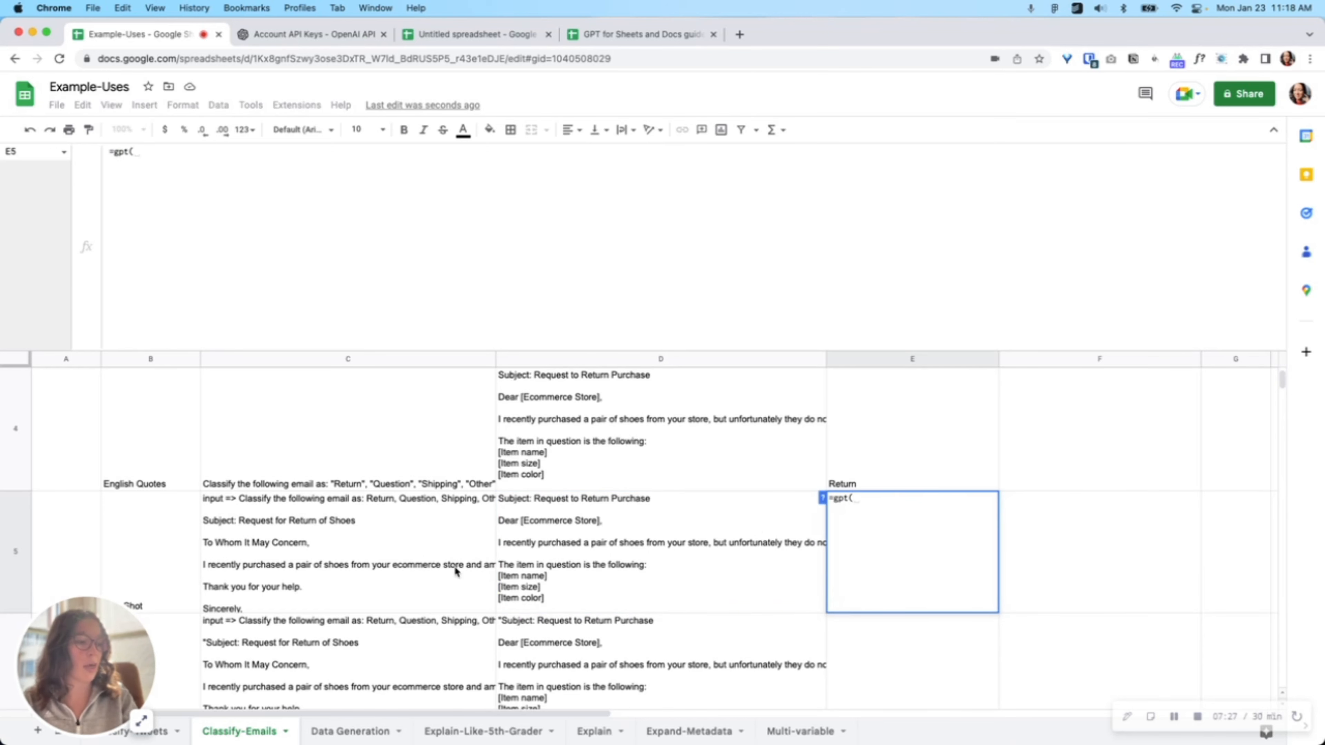
{"action": "left_click", "coordinate": [427, 566]}
{"action": "type", "text": ","}
{"action": "left_click", "coordinate": [606, 552]}
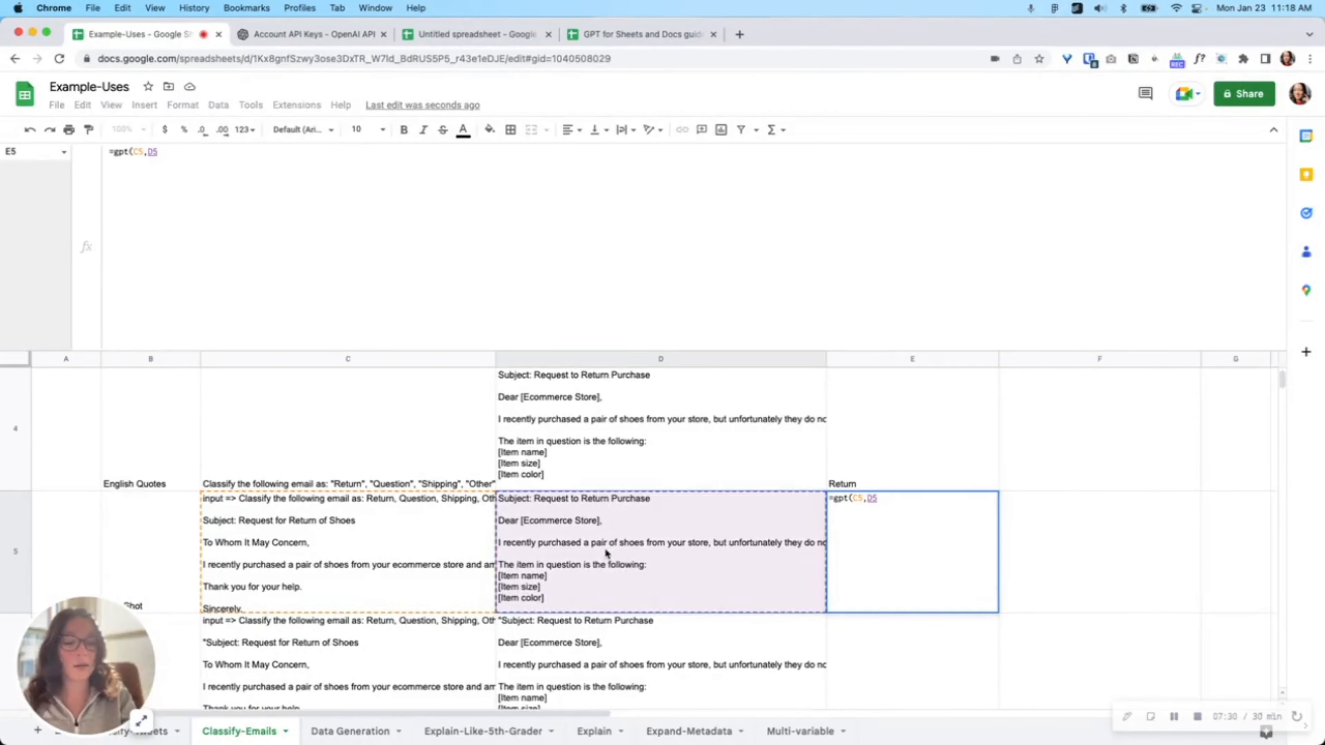
{"action": "type", "text": ")"}
{"action": "key", "text": "Return"}
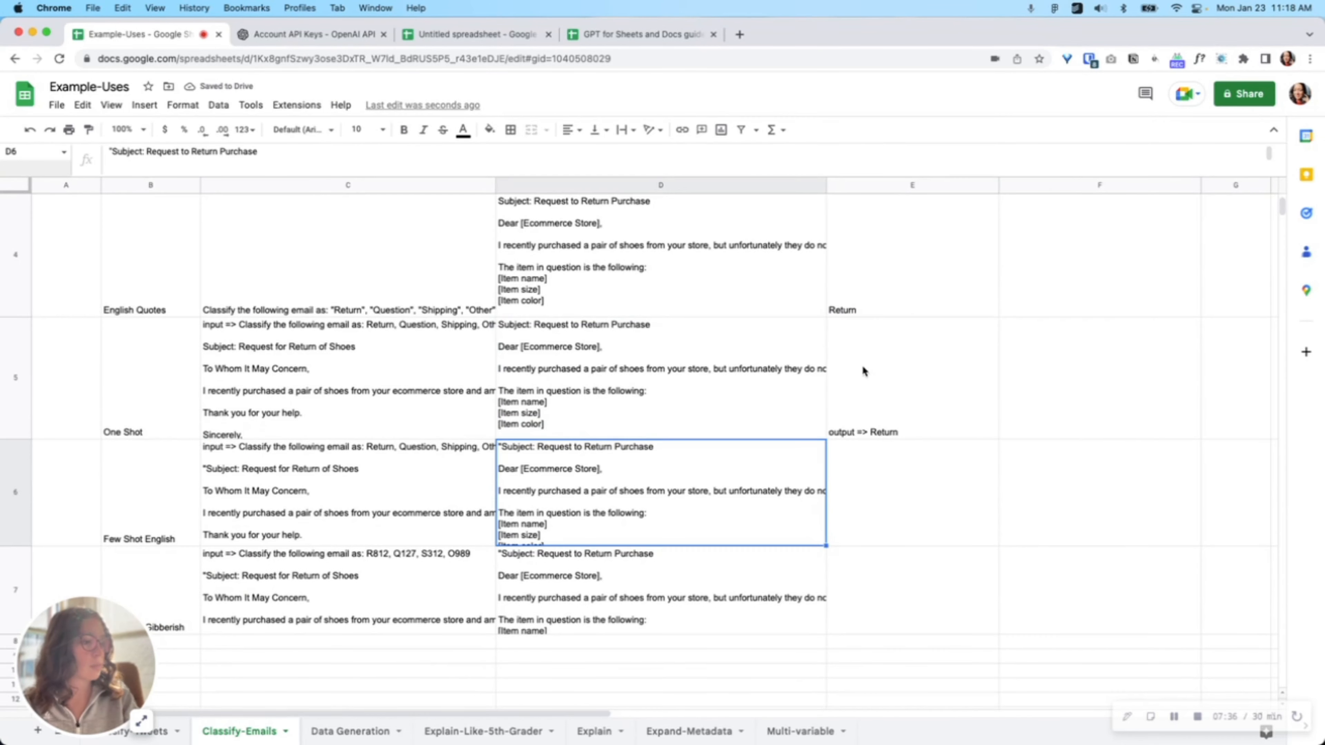
Step: Examine the Few Shot English prompt in C6 with its several example input and output pairs
{"action": "left_click", "coordinate": [864, 370]}
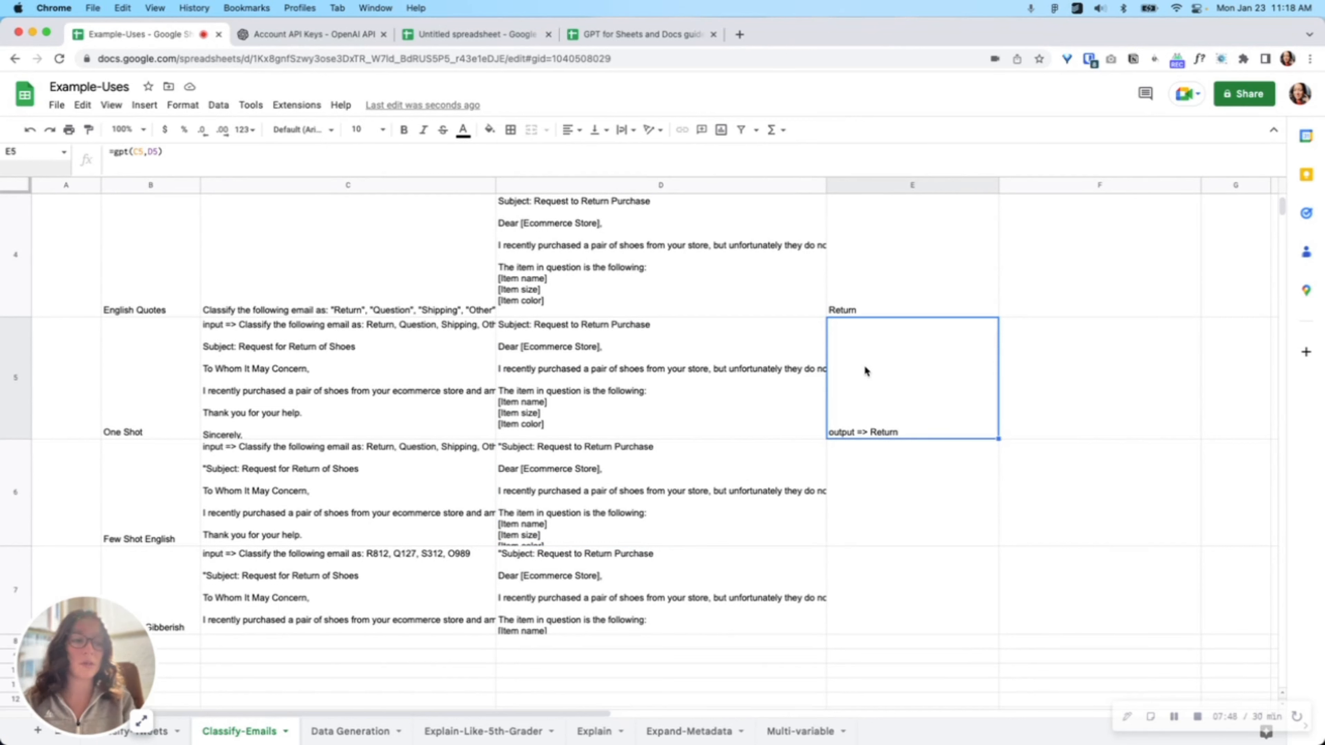
{"action": "left_click", "coordinate": [145, 510]}
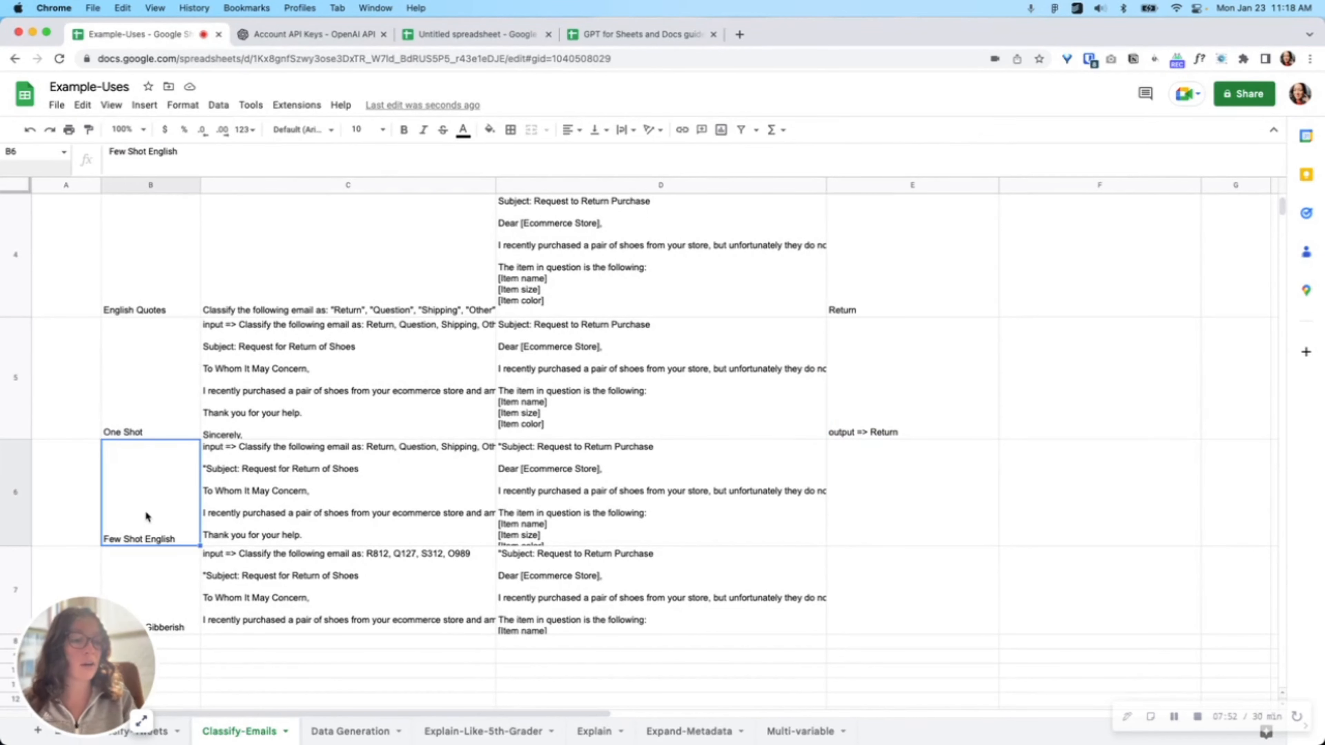
{"action": "left_click", "coordinate": [300, 493]}
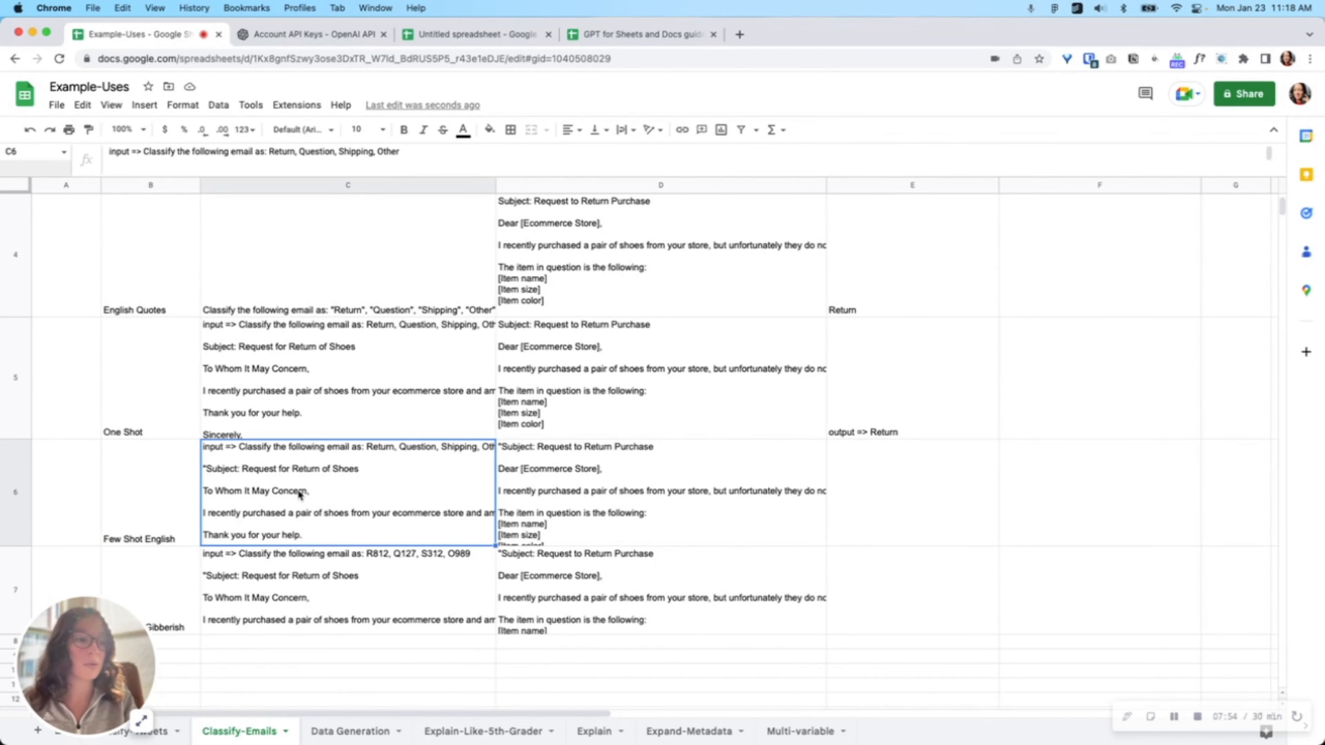
{"action": "double_click", "coordinate": [300, 493]}
{"action": "scroll", "coordinate": [373, 563], "scroll_direction": "down", "scroll_amount": 4}
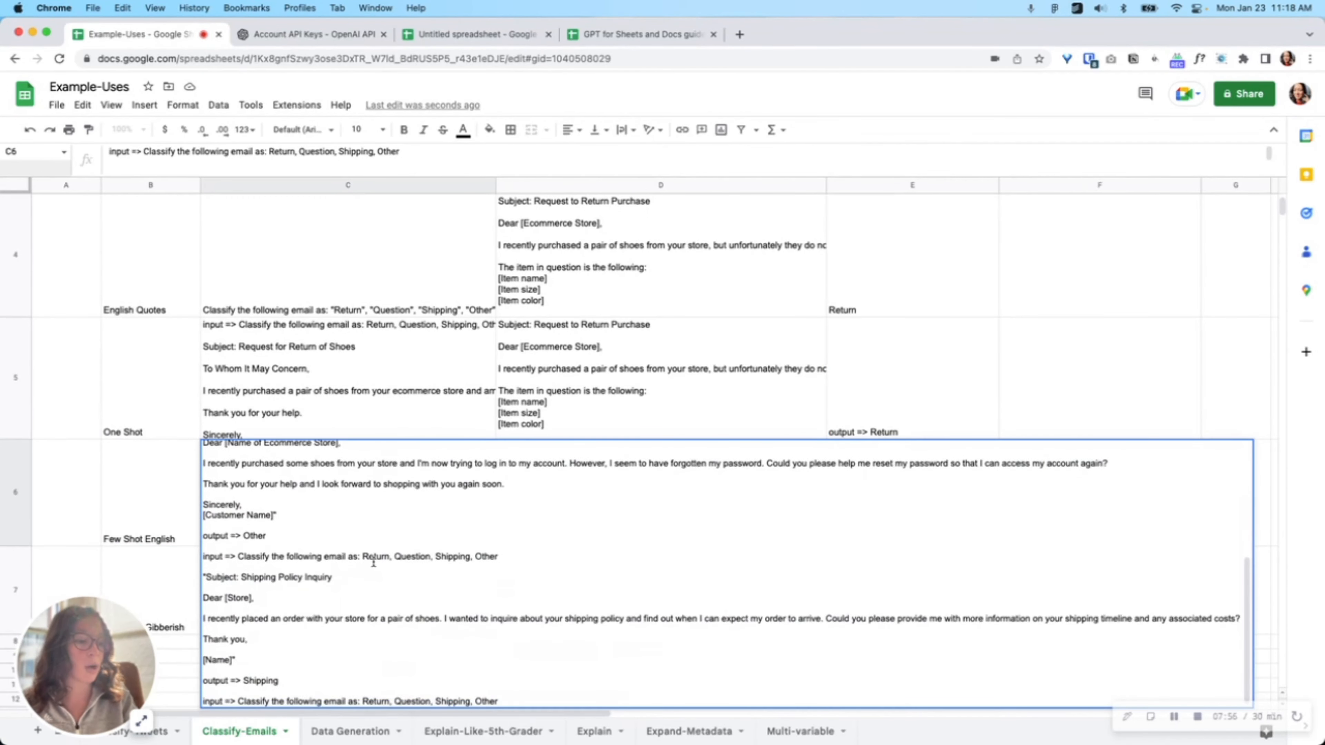
{"action": "scroll", "coordinate": [373, 563], "scroll_direction": "up", "scroll_amount": 5}
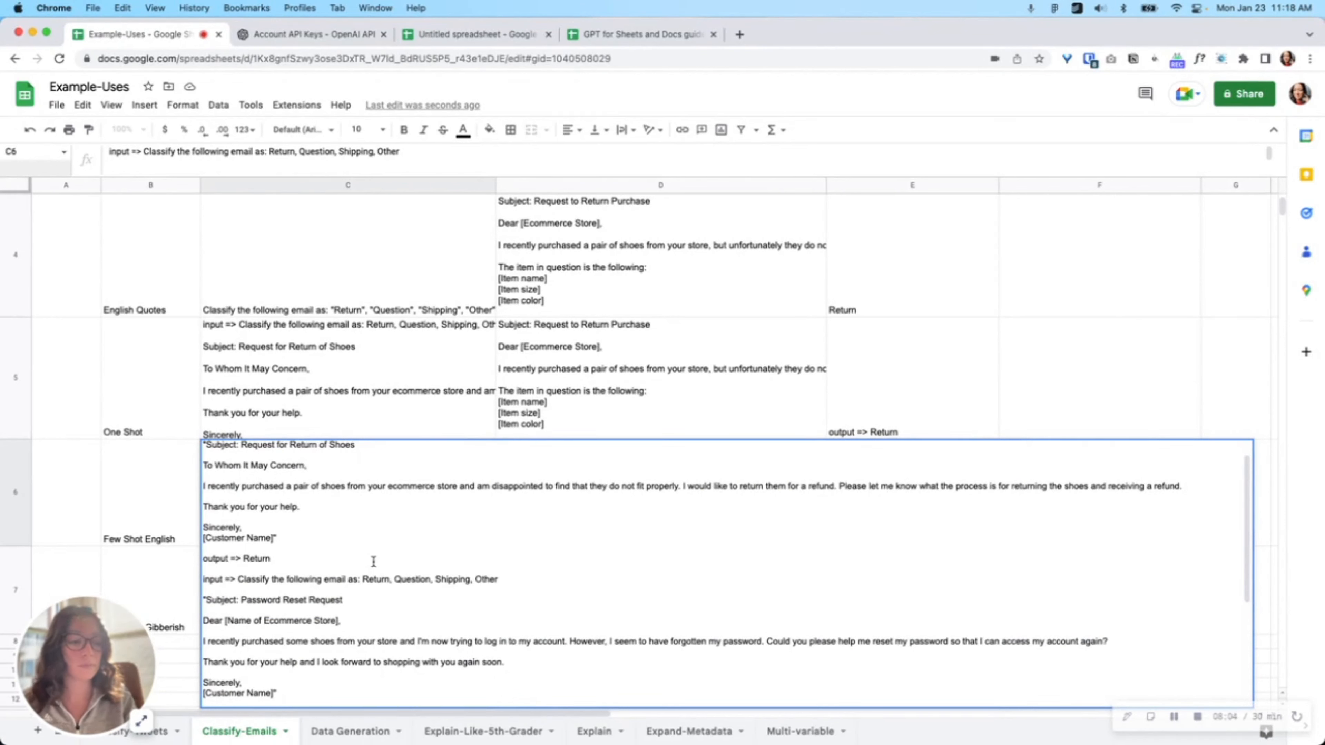
Step: Copy the formula from E5 into E6 so it becomes =gpt(C6,D6) for the Few Shot English email
{"action": "left_click", "coordinate": [636, 390]}
{"action": "key", "text": "Right"}
{"action": "key", "text": "super+c"}
{"action": "left_click", "coordinate": [920, 465]}
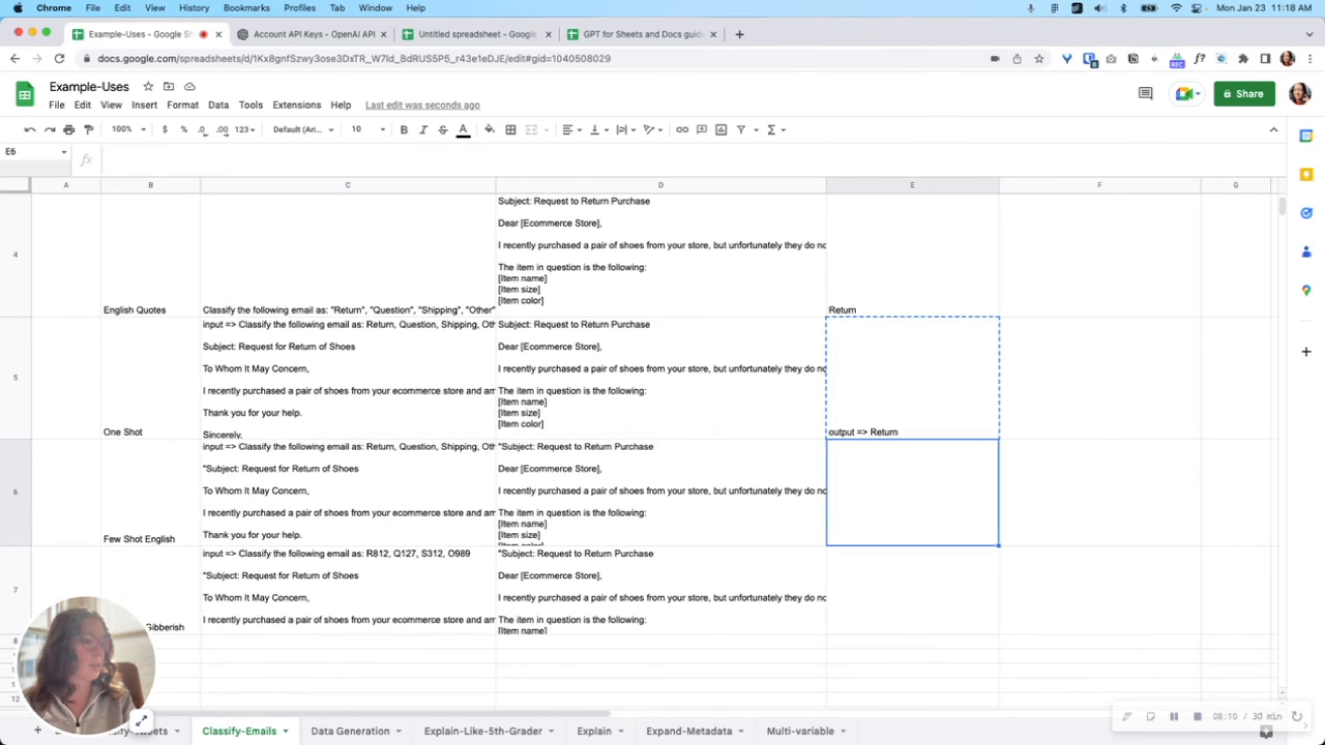
{"action": "key", "text": "super+v"}
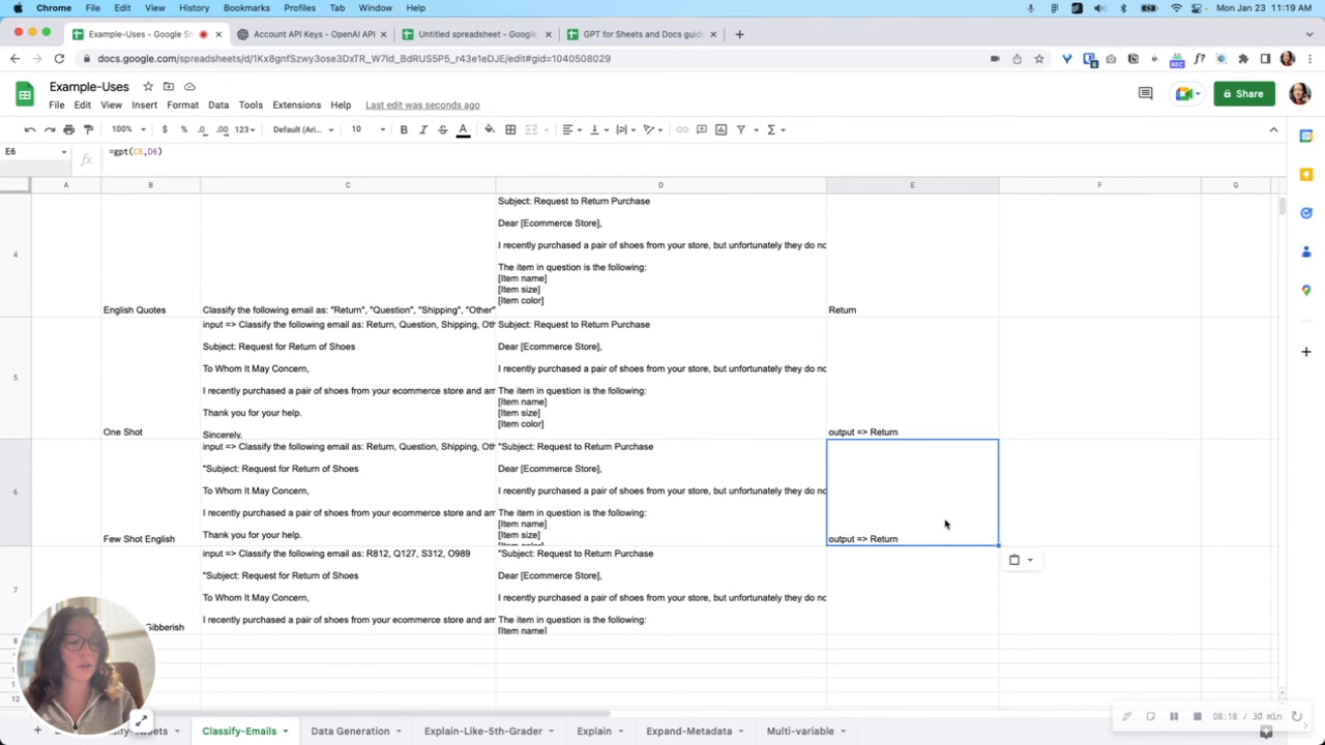
Step: Fill E7 with the formula =gpt(C7,D7) to classify the Few Shot Gibberish email using coded categories
{"action": "left_click", "coordinate": [921, 592]}
{"action": "scroll", "coordinate": [777, 577], "scroll_direction": "down", "scroll_amount": 1}
{"action": "scroll", "coordinate": [773, 581], "scroll_direction": "down", "scroll_amount": 1}
{"action": "scroll", "coordinate": [773, 581], "scroll_direction": "up", "scroll_amount": 1}
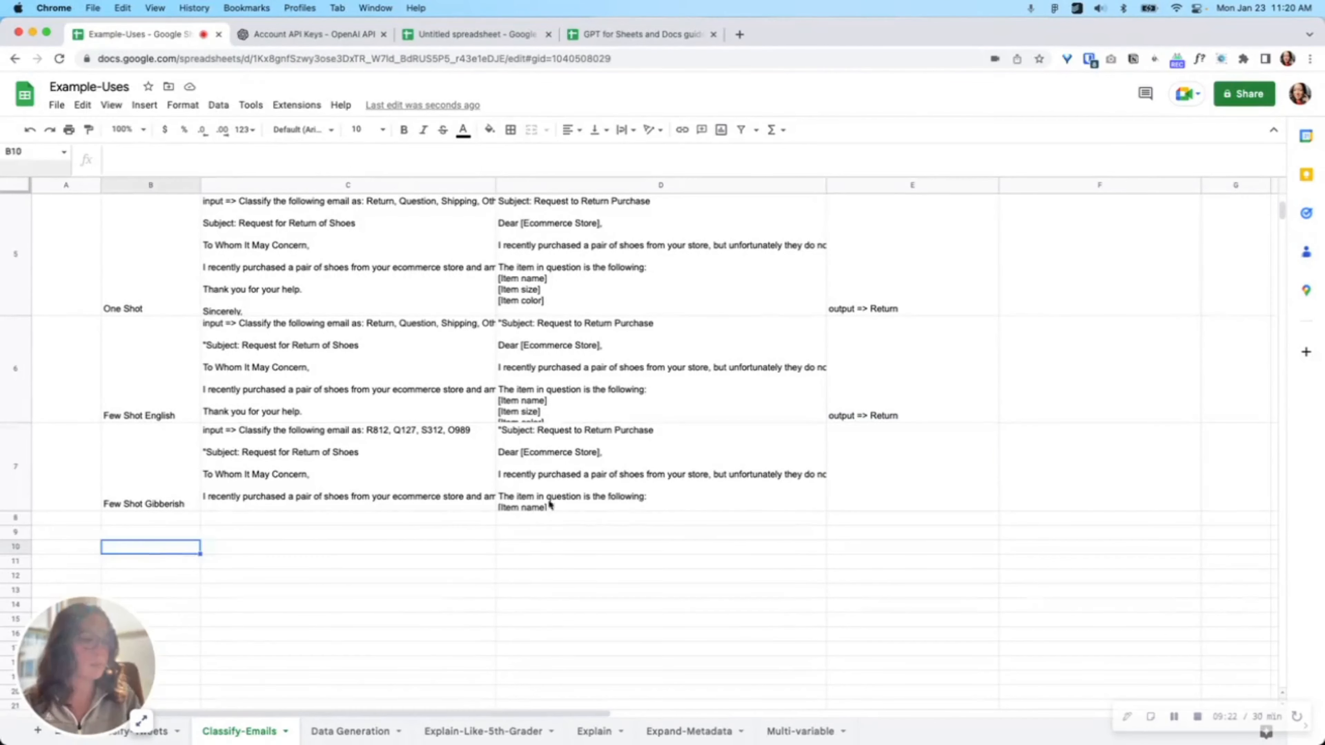
{"action": "left_click", "coordinate": [612, 472]}
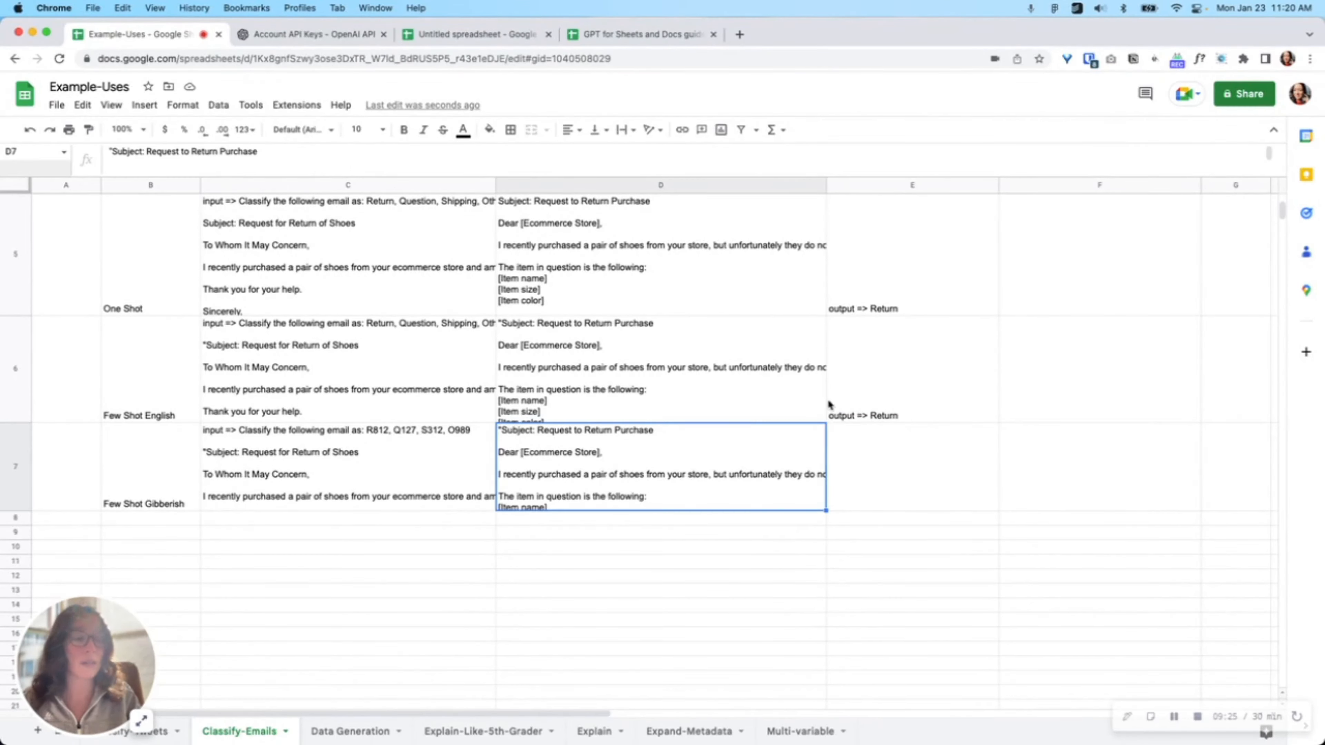
{"action": "left_click", "coordinate": [859, 383]}
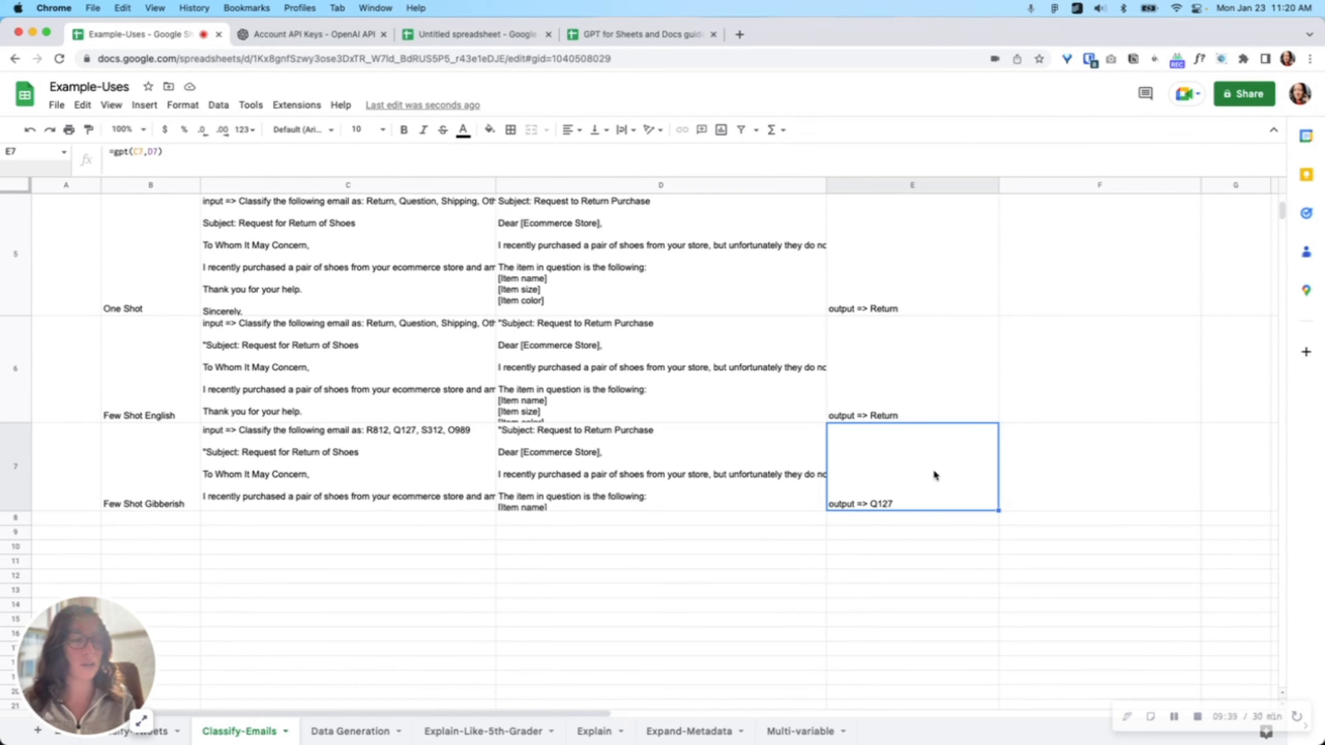
{"action": "left_click", "coordinate": [885, 533]}
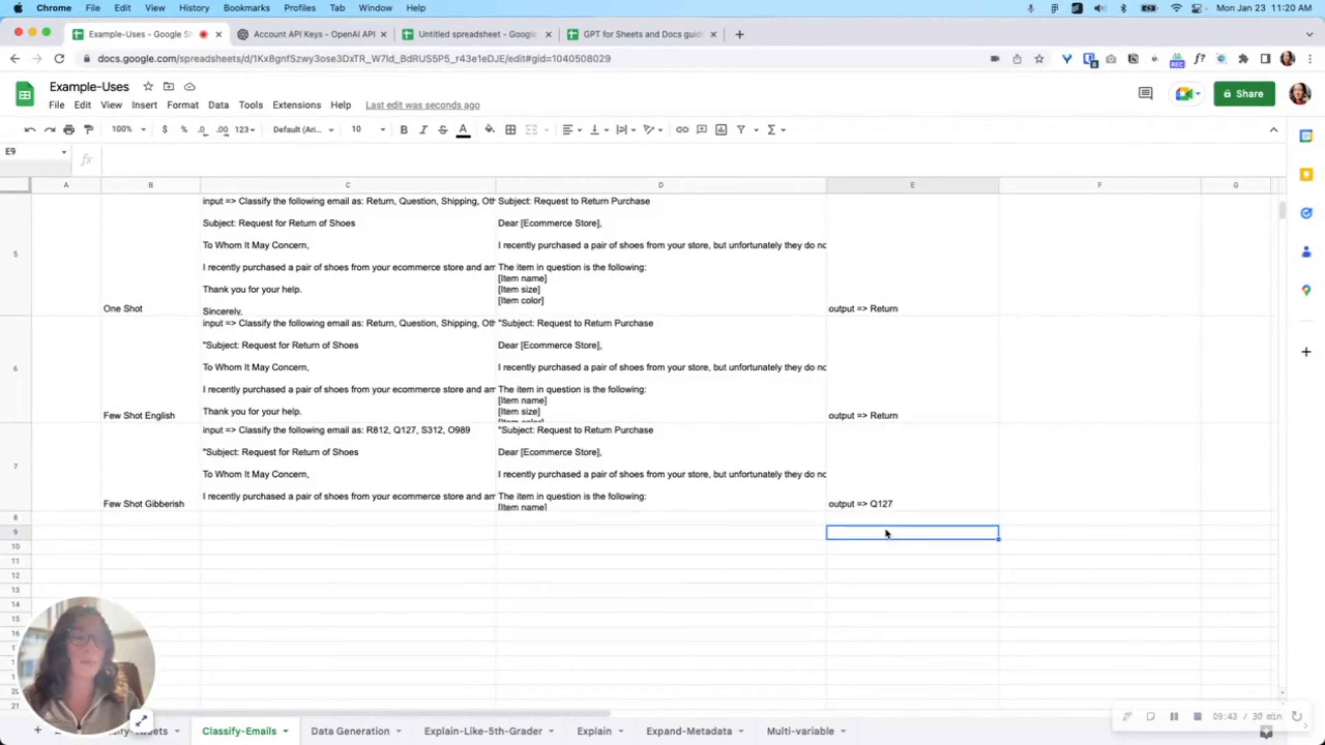